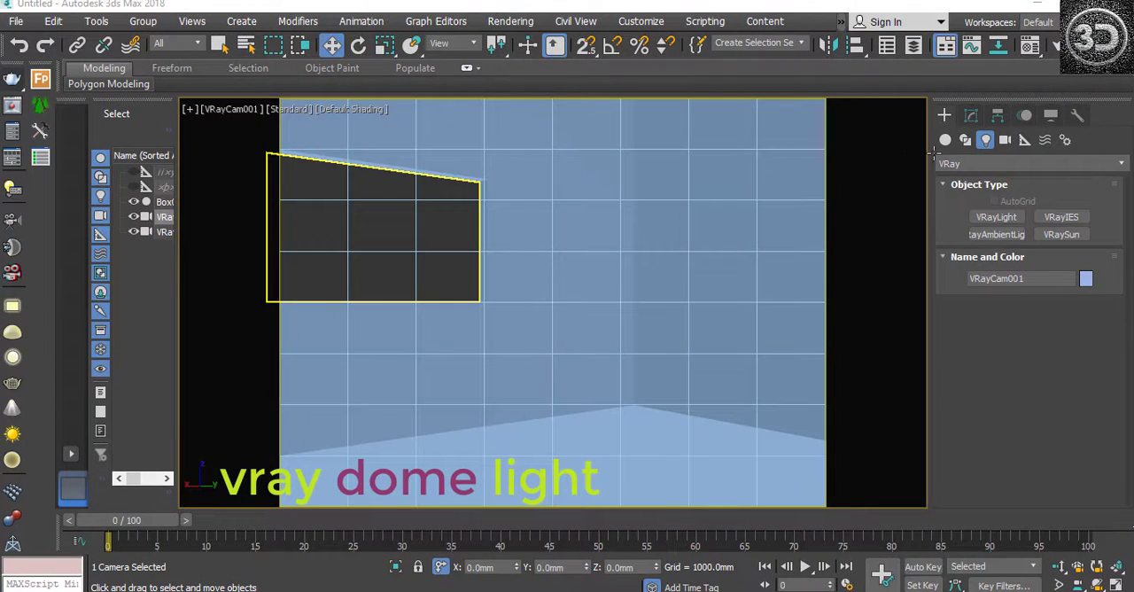
Step: Place a V-Ray dome light on the room's floor in the camera view and open its parameters
click(990, 216)
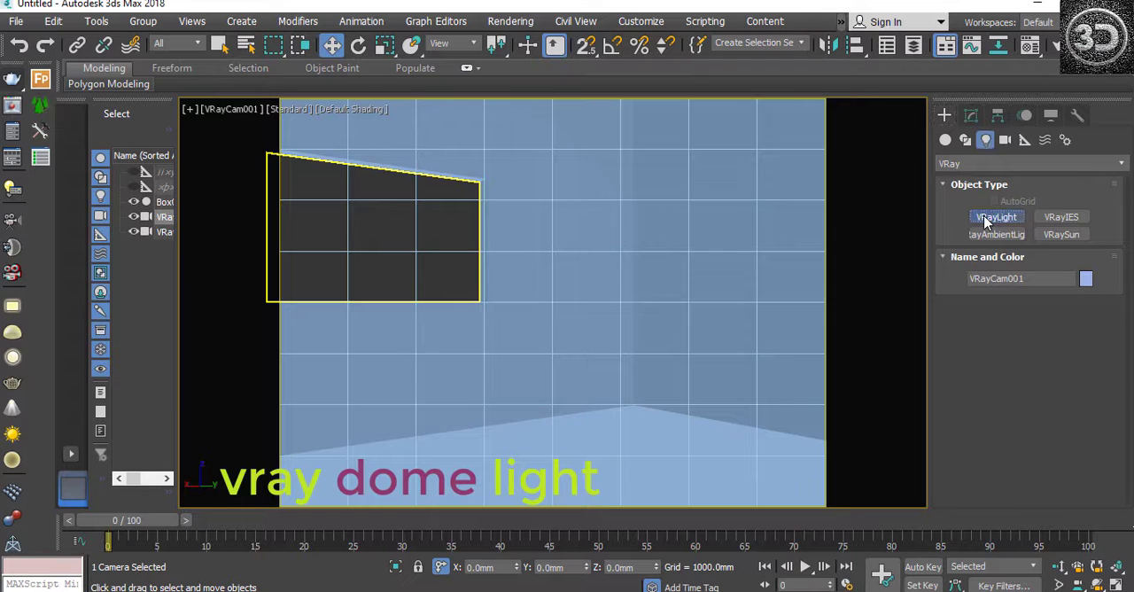
click(1067, 325)
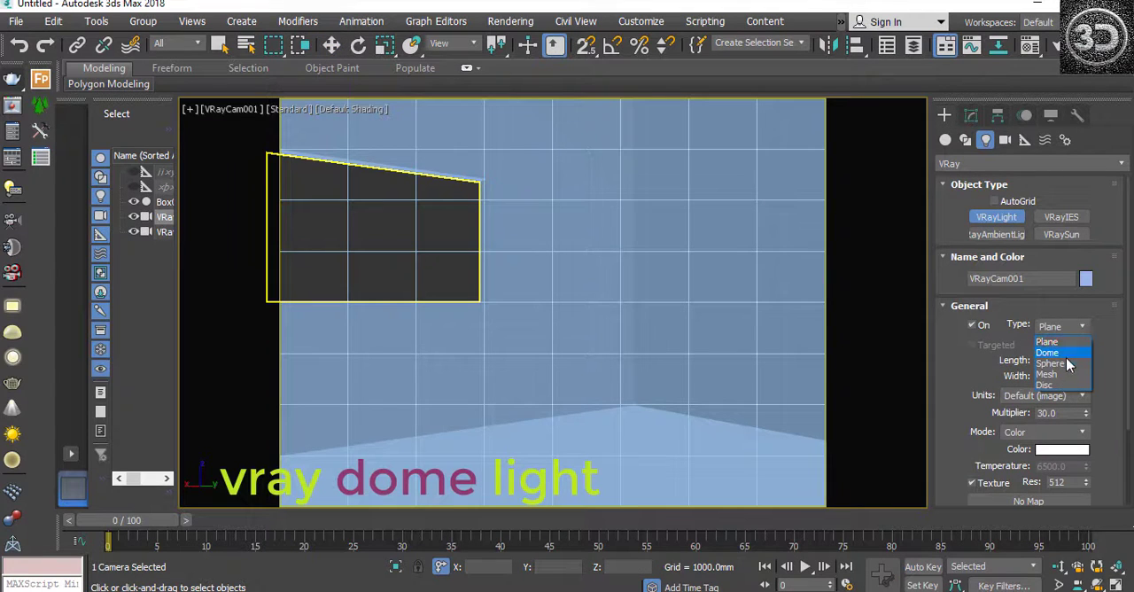
click(1050, 354)
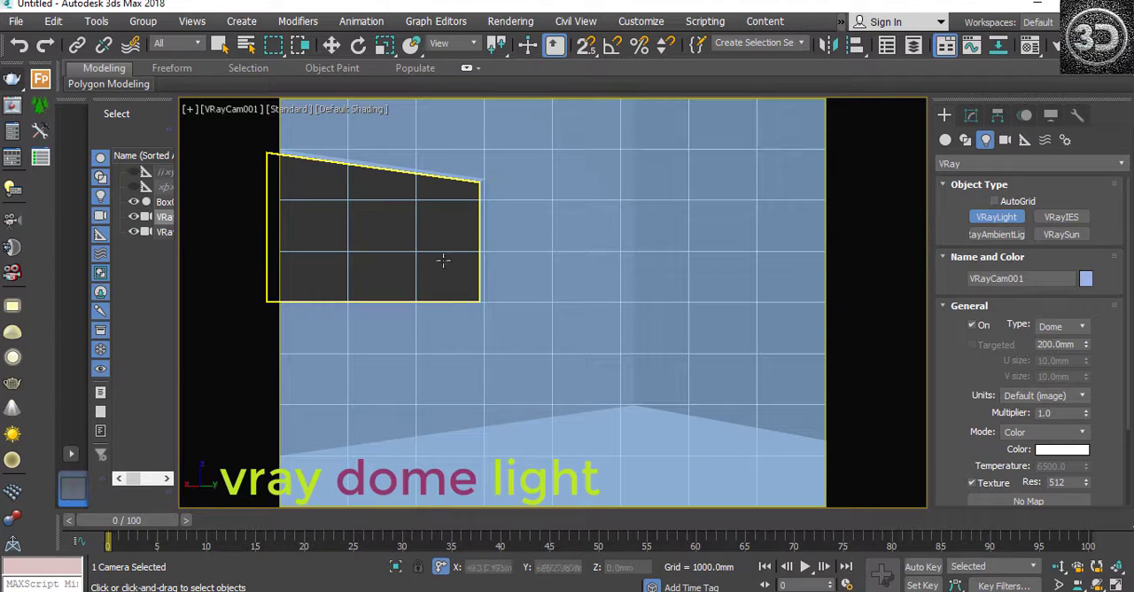
click(11, 333)
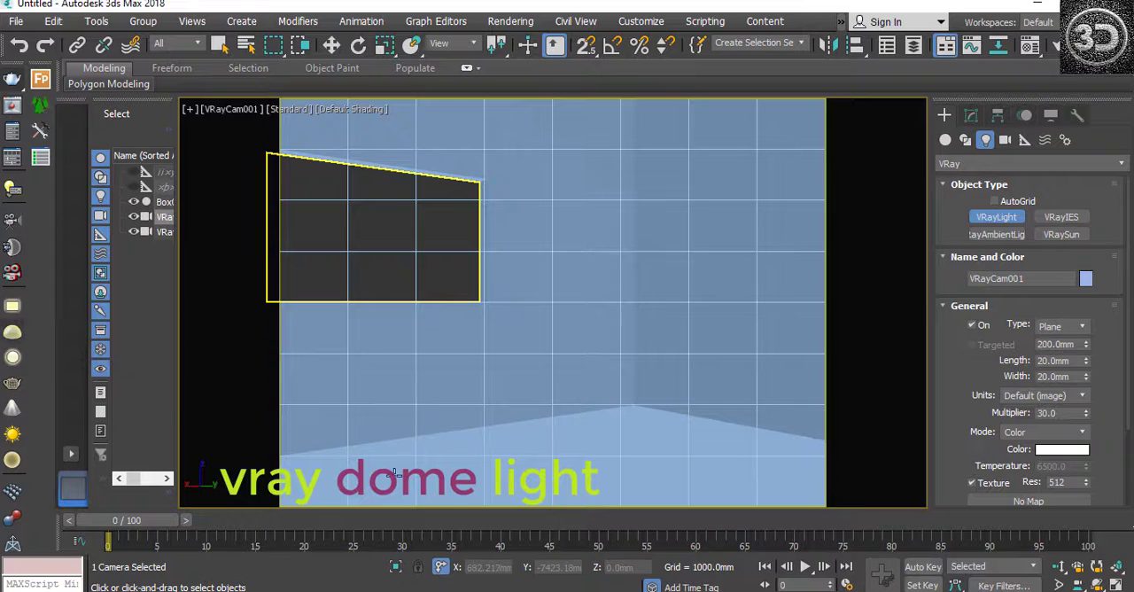
click(585, 459)
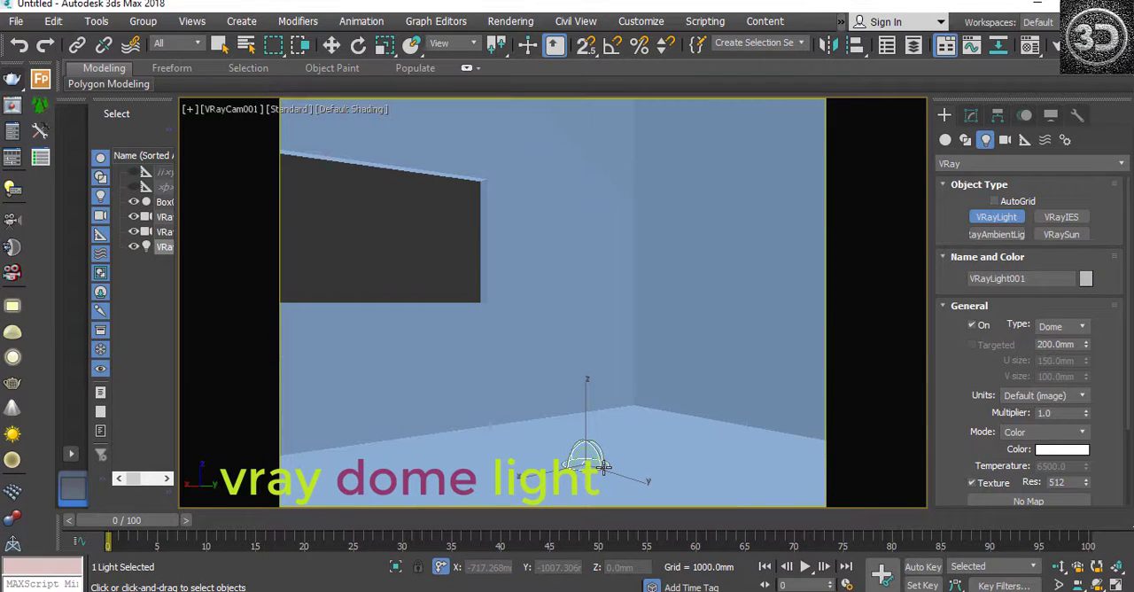
key(w)
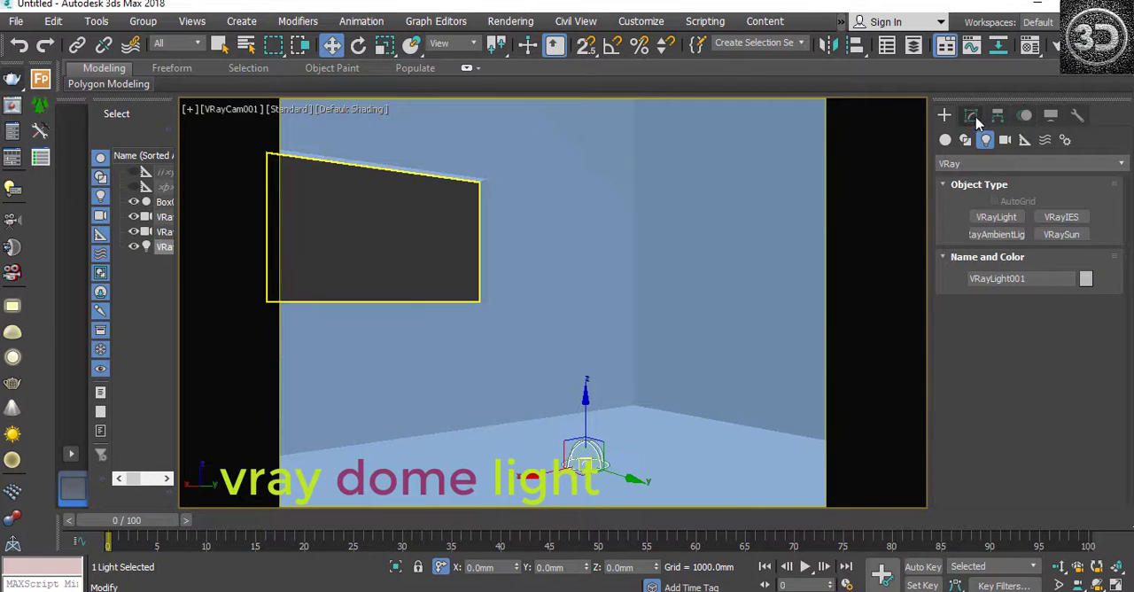
click(970, 116)
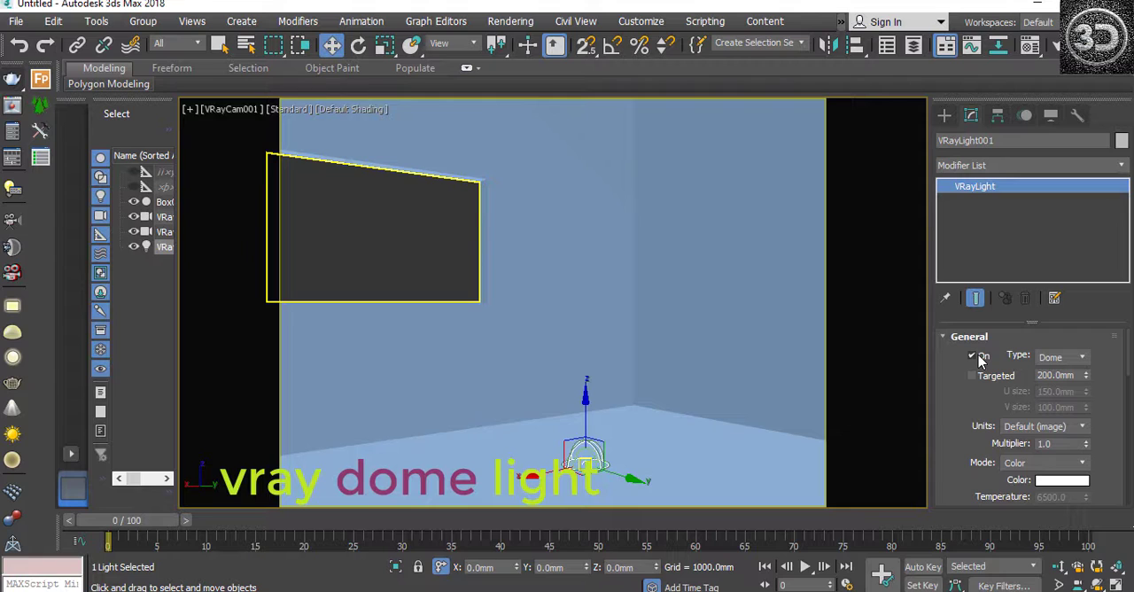
click(676, 470)
click(590, 457)
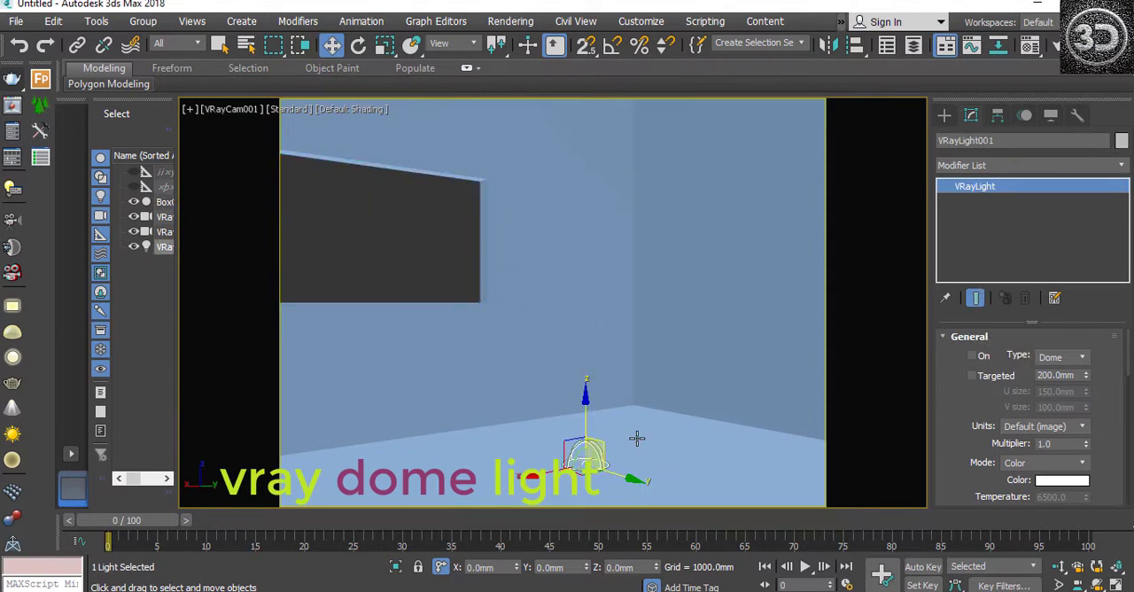
Step: Try the dome light's Targeted option, switch it off again, and review the available intensity units
click(971, 375)
click(984, 375)
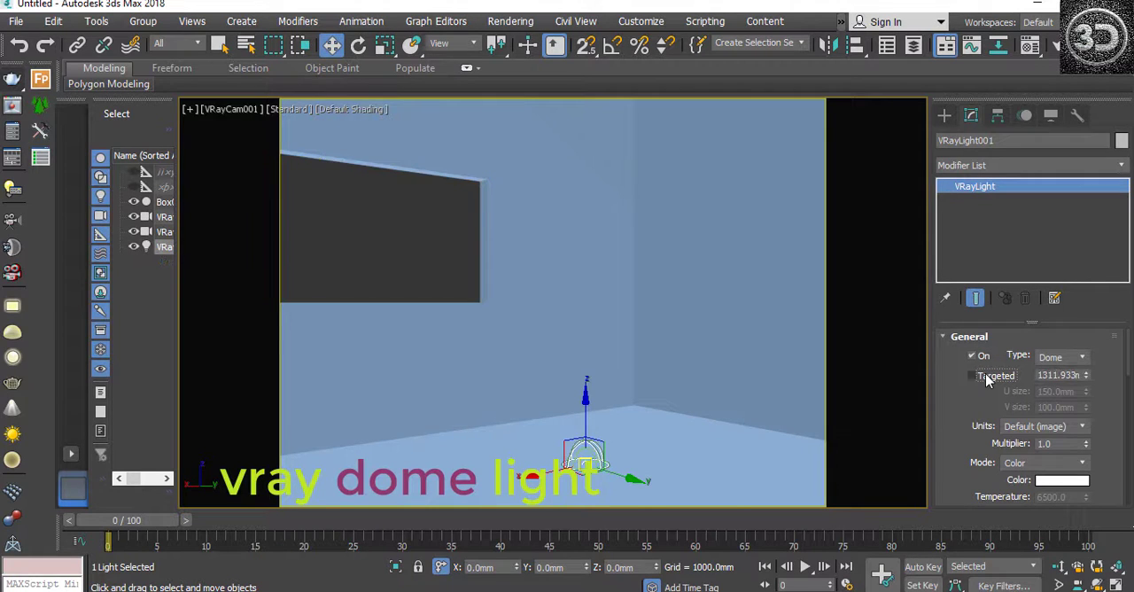
click(1031, 427)
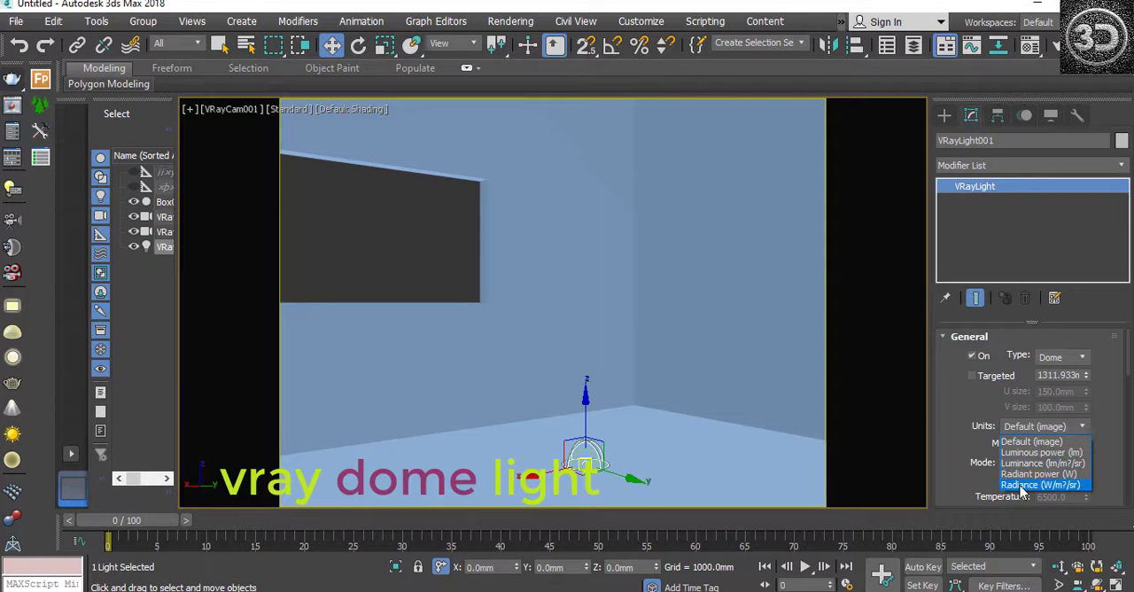
click(1114, 459)
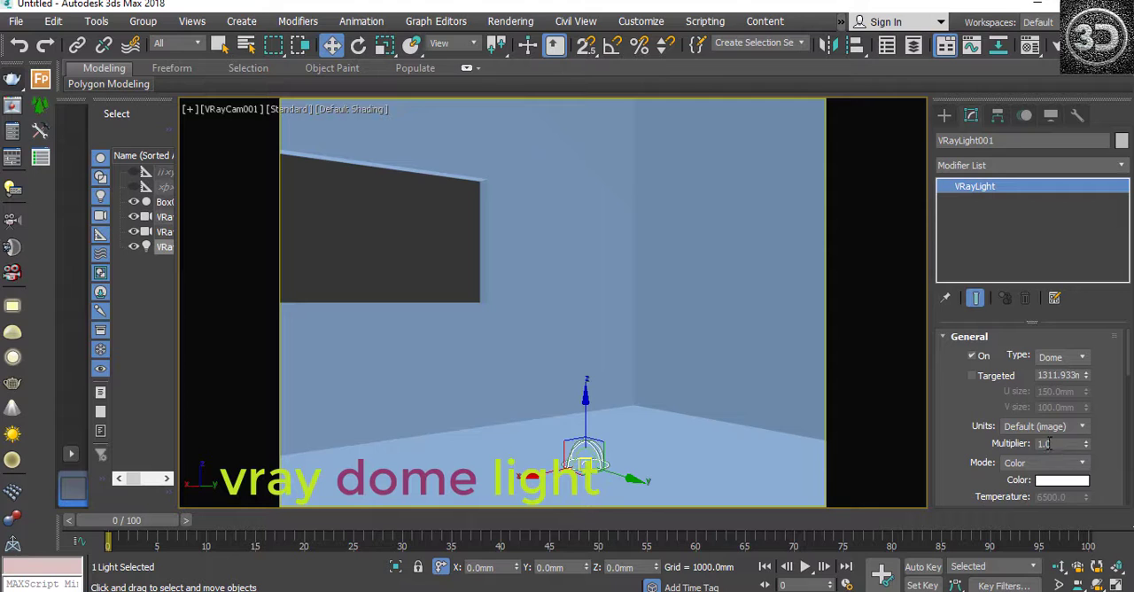
Step: Keep the dome light's mode on Color, try a different hue for its colour, and discard the change
click(1029, 462)
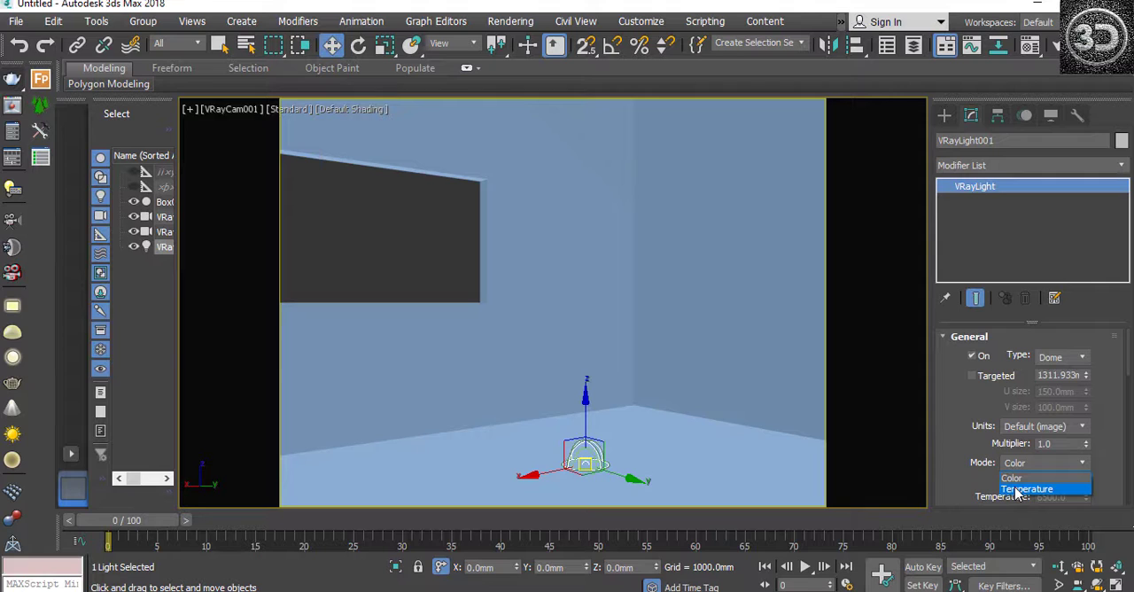
click(1012, 477)
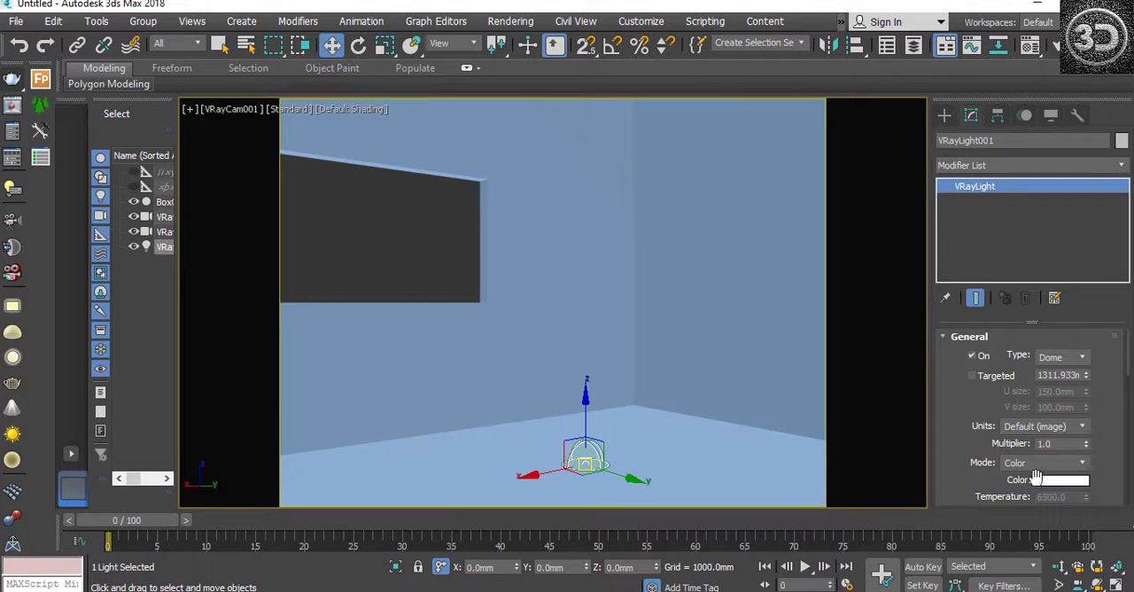
scroll(1130, 373, down, 3)
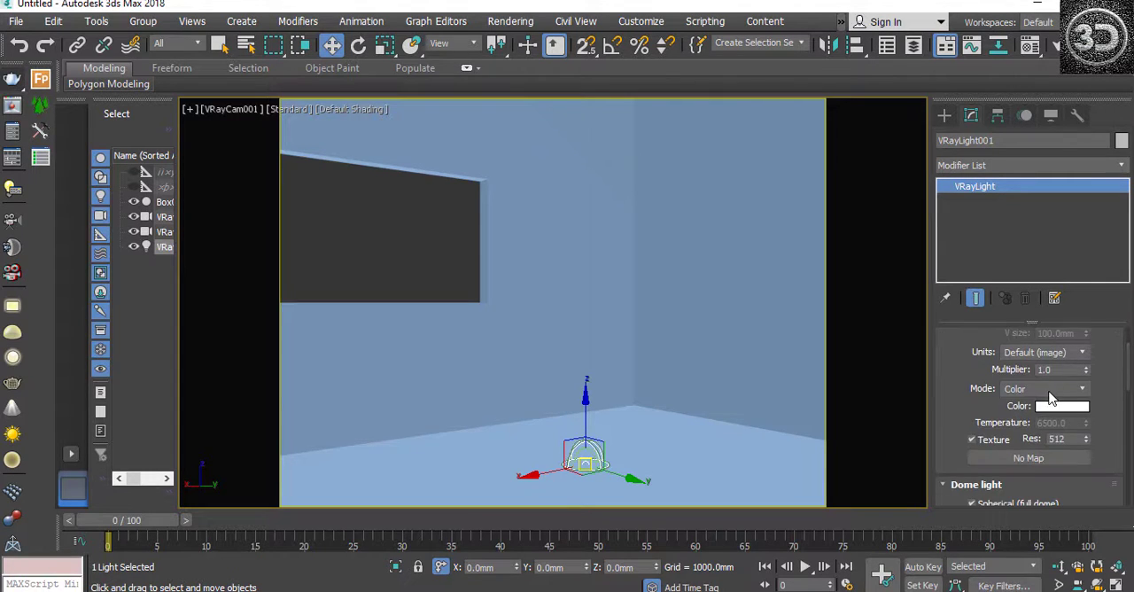
click(1054, 406)
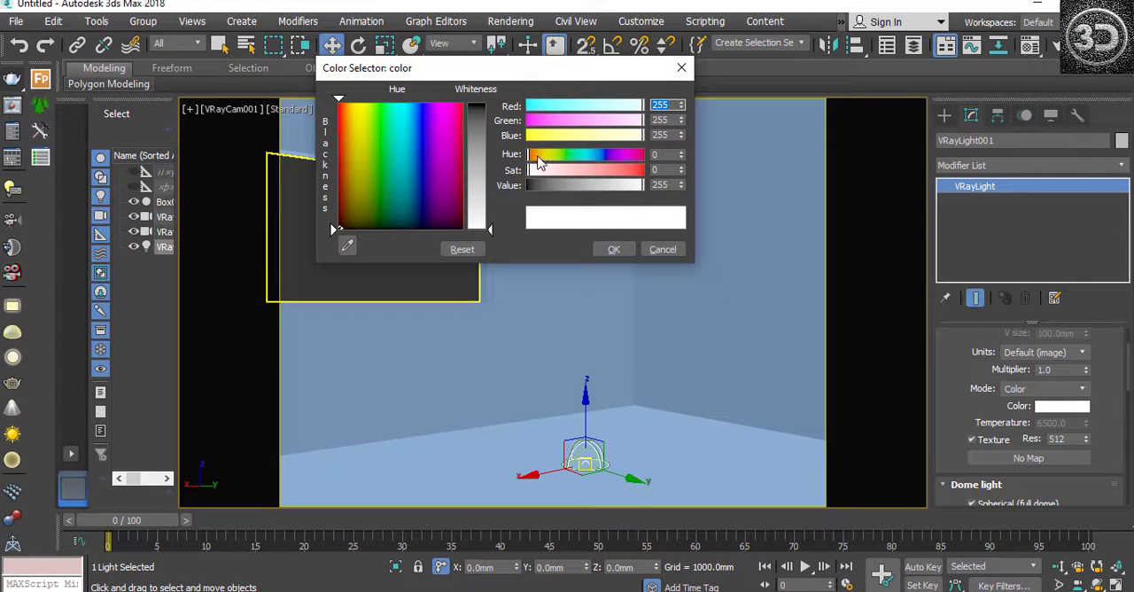
mouse_move(542, 159)
mouse_down()
mouse_move(584, 159)
mouse_move(557, 156)
mouse_up()
click(662, 250)
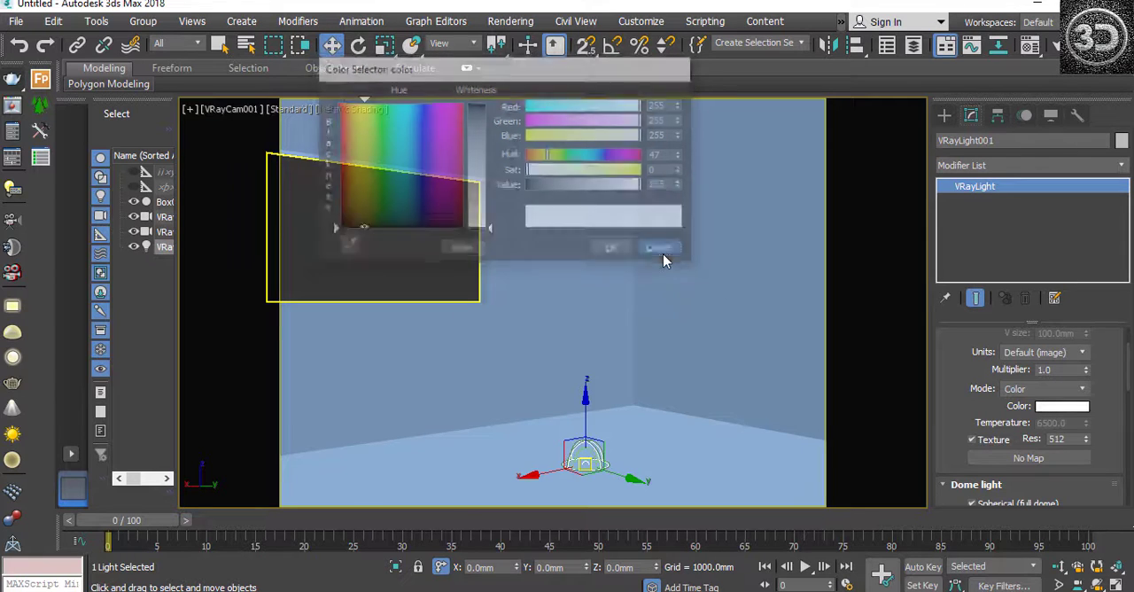
Step: Try the Temperature mode for the dome light's colour and return the mode to Color
click(1031, 388)
click(1026, 416)
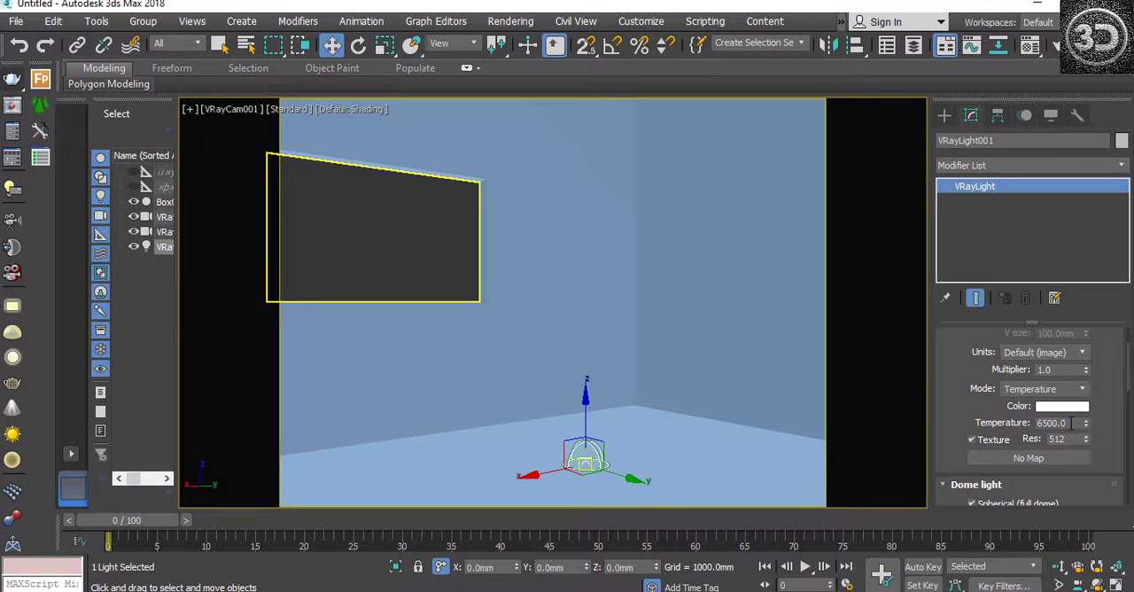
drag(1070, 422, 1023, 431)
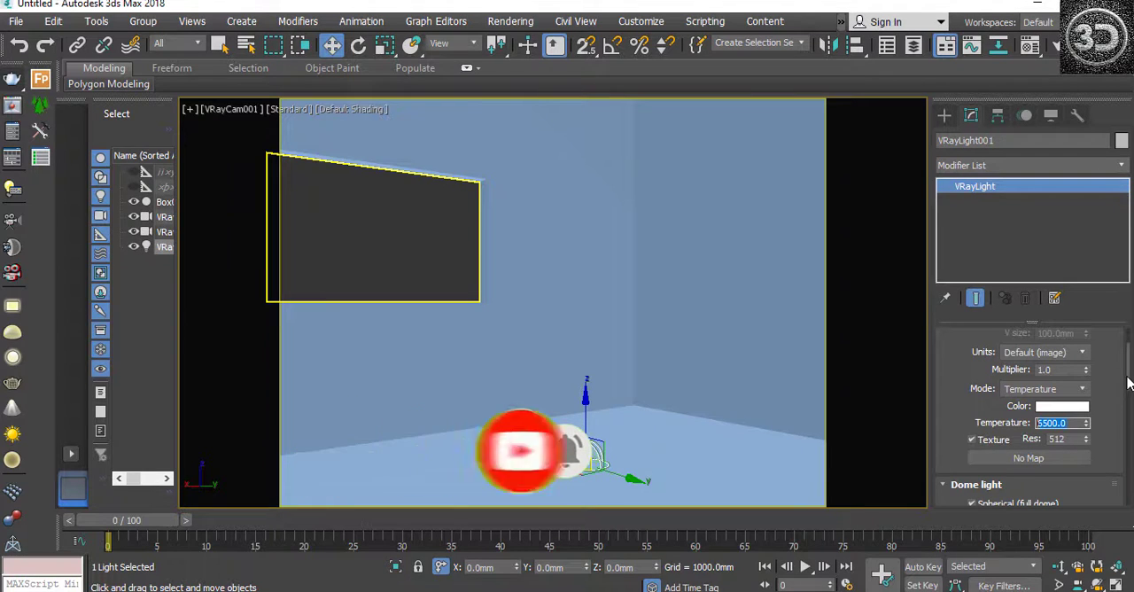
click(1032, 389)
click(1027, 404)
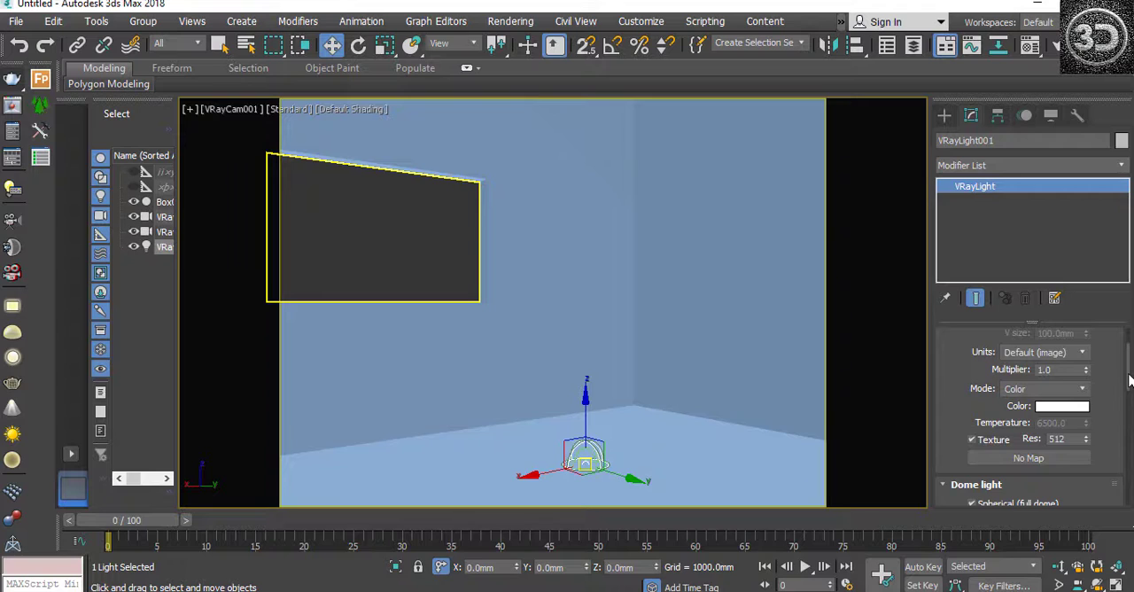
Step: Turn off the dome light's Invisible option
drag(1127, 379, 1128, 404)
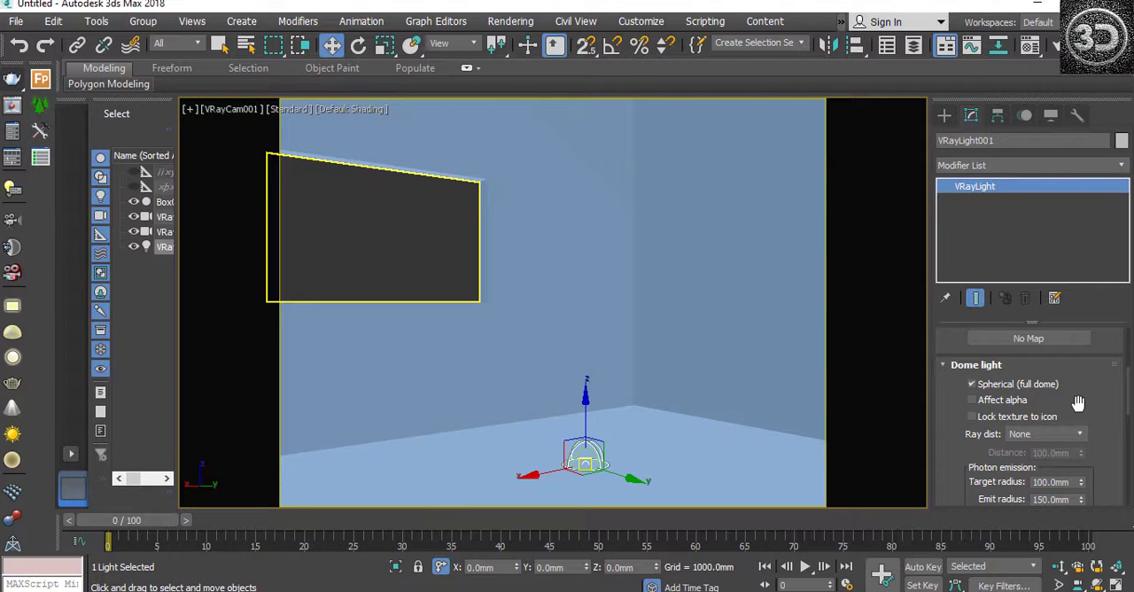
drag(1129, 393, 1128, 440)
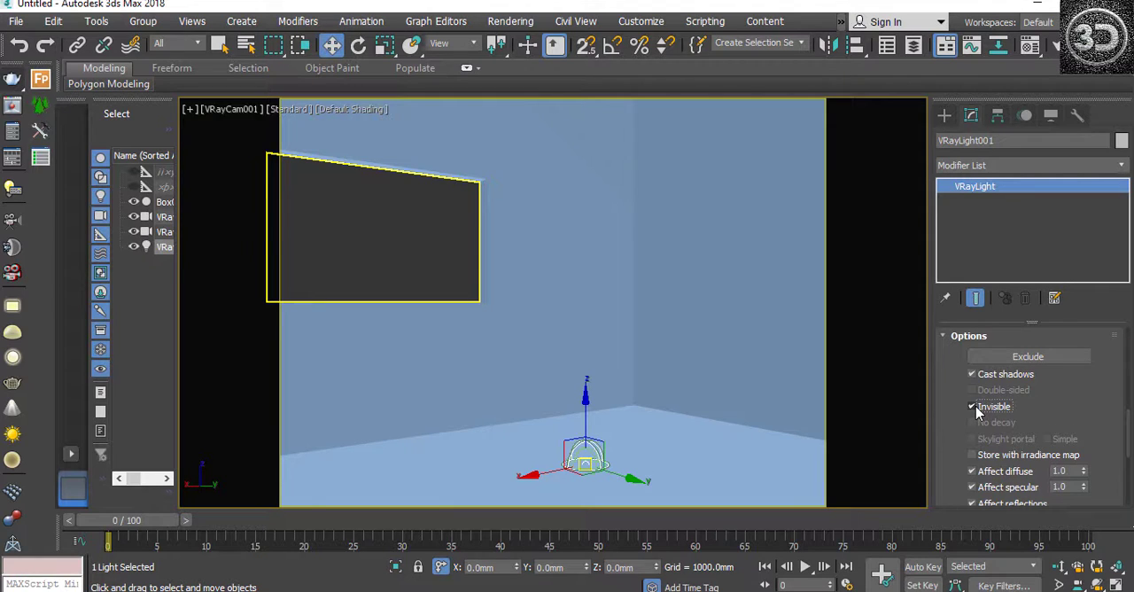
click(974, 406)
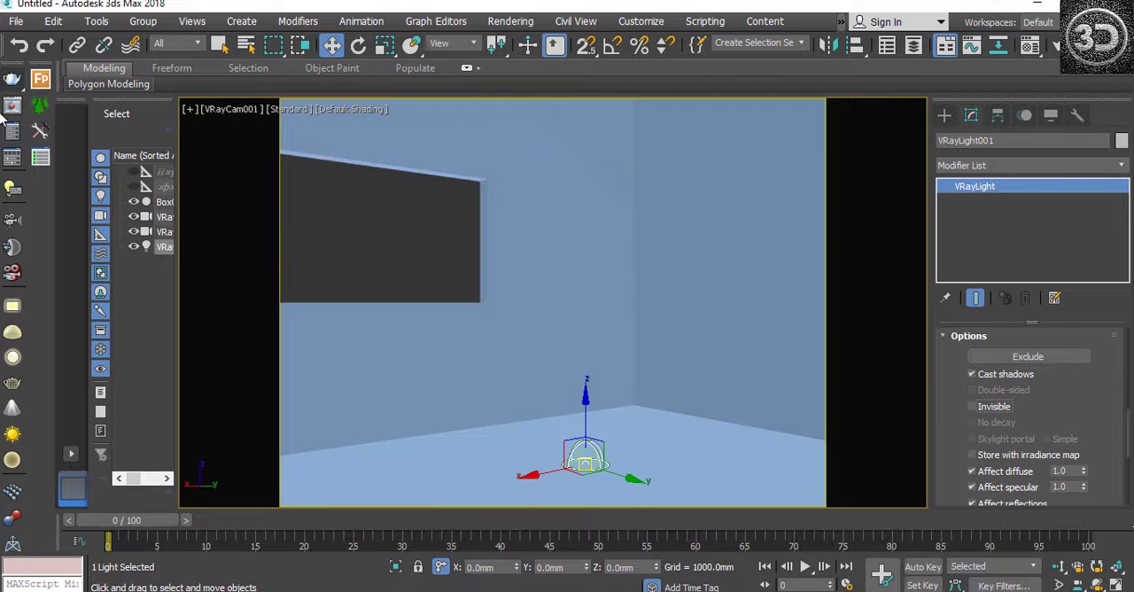
Step: Run a test render of the camera view, stop it, and close the frame buffer
click(13, 81)
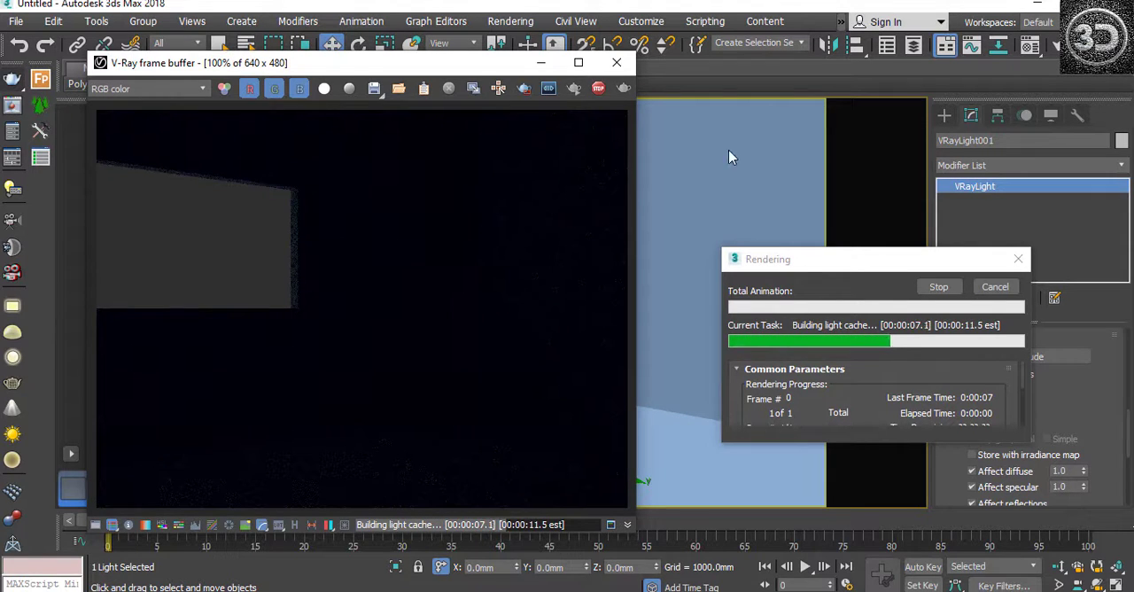
click(1017, 261)
click(616, 62)
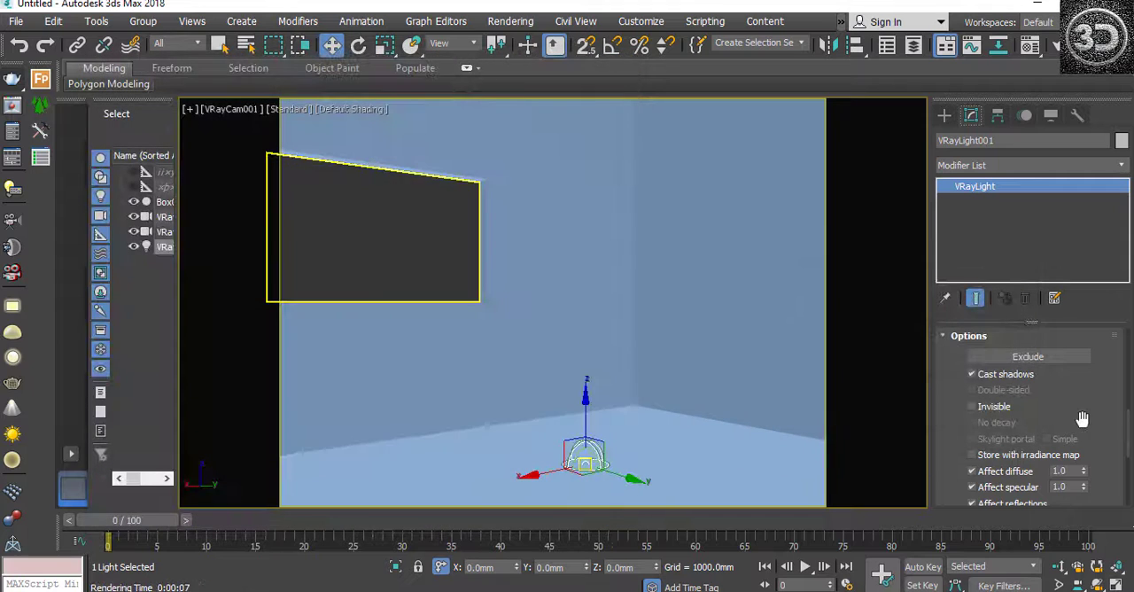
Step: Raise the dome light's multiplier and render the camera view again
drag(1127, 442, 1130, 358)
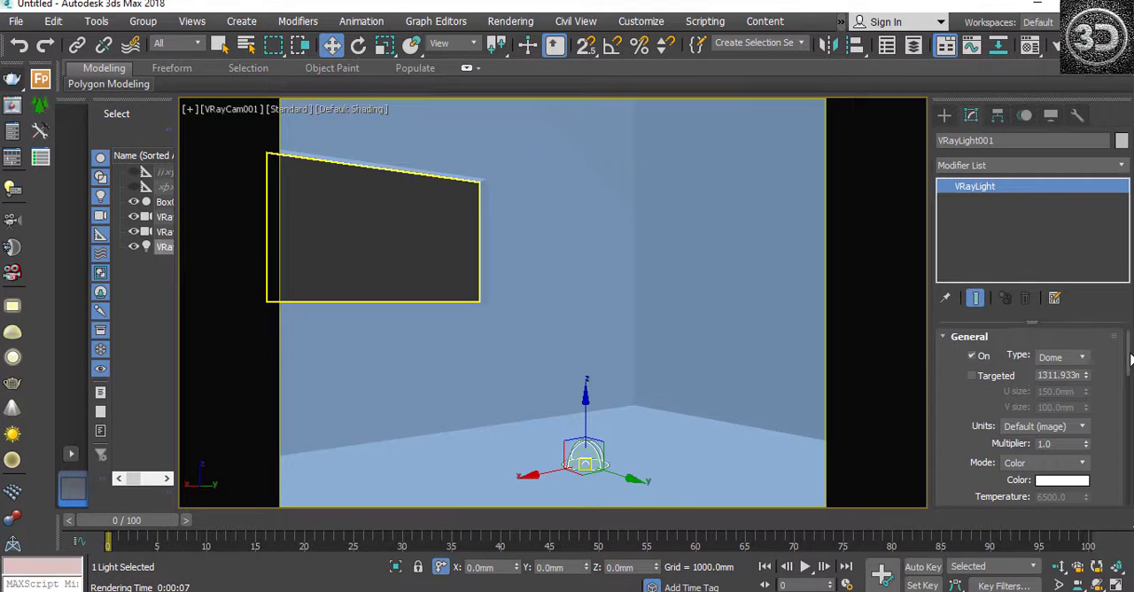
double_click(1058, 444)
drag(1129, 361, 1129, 442)
click(41, 106)
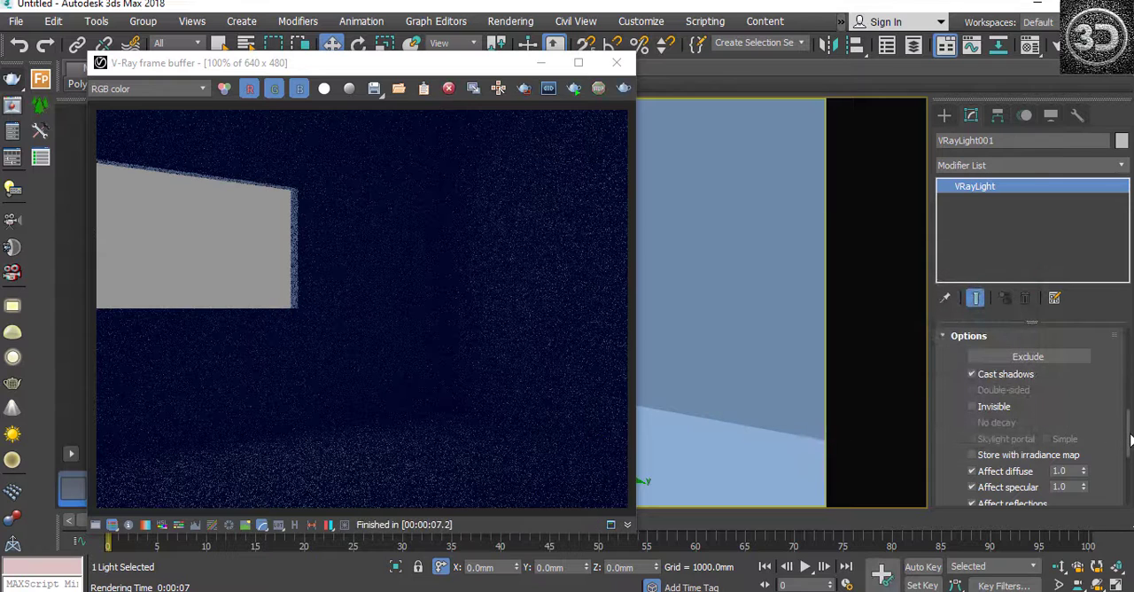
Step: Set the dome light's multiplier to 100, test-render the camera view, and stop the render
drag(1130, 435, 1130, 368)
double_click(1063, 365)
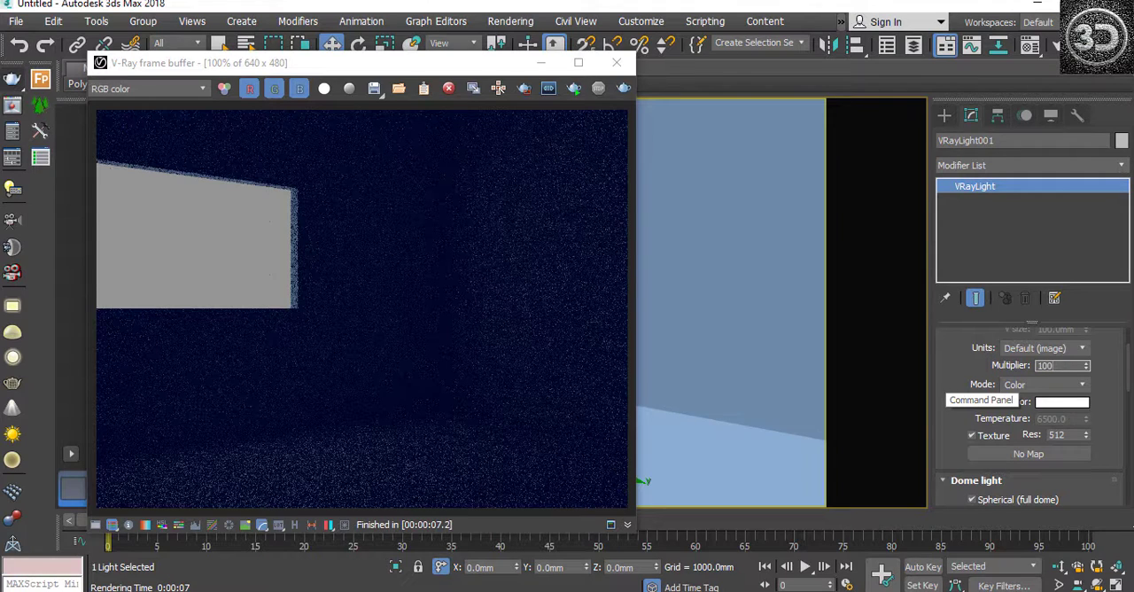
click(623, 87)
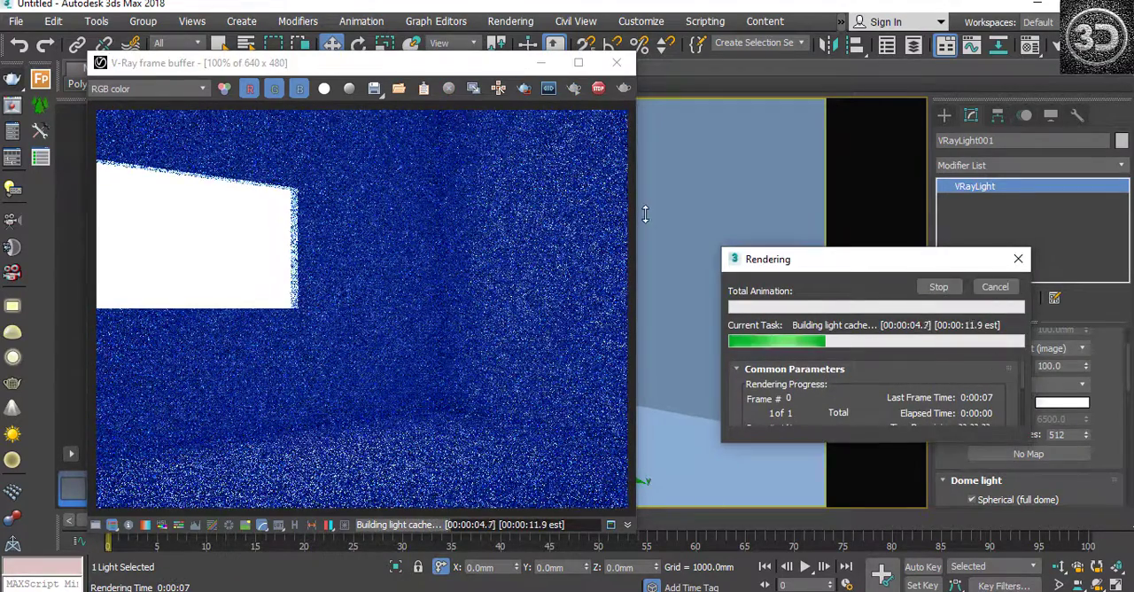
click(609, 66)
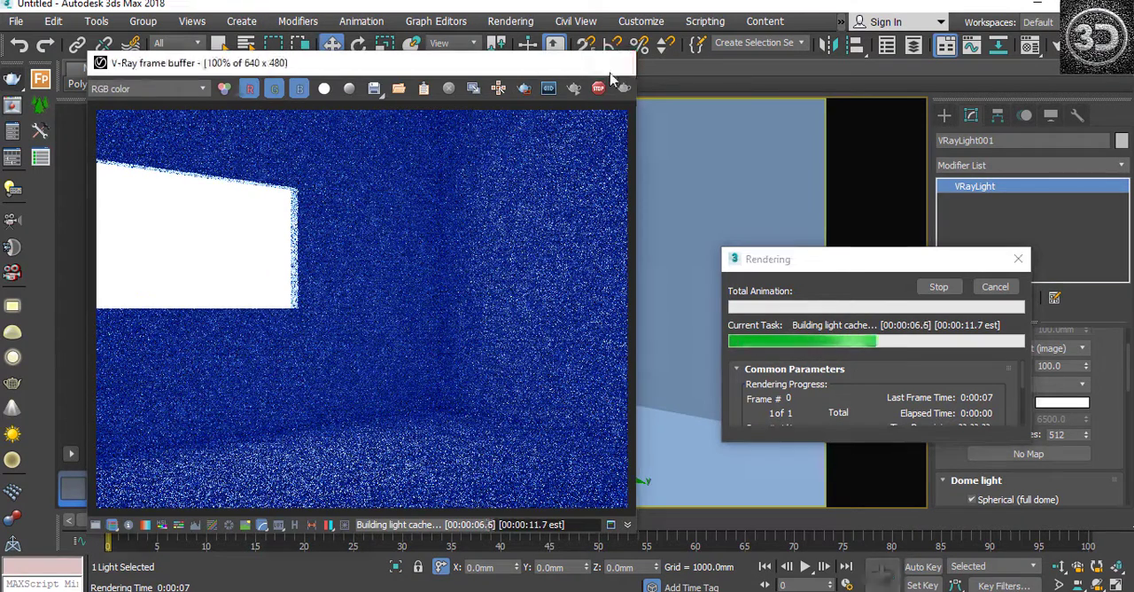
click(936, 287)
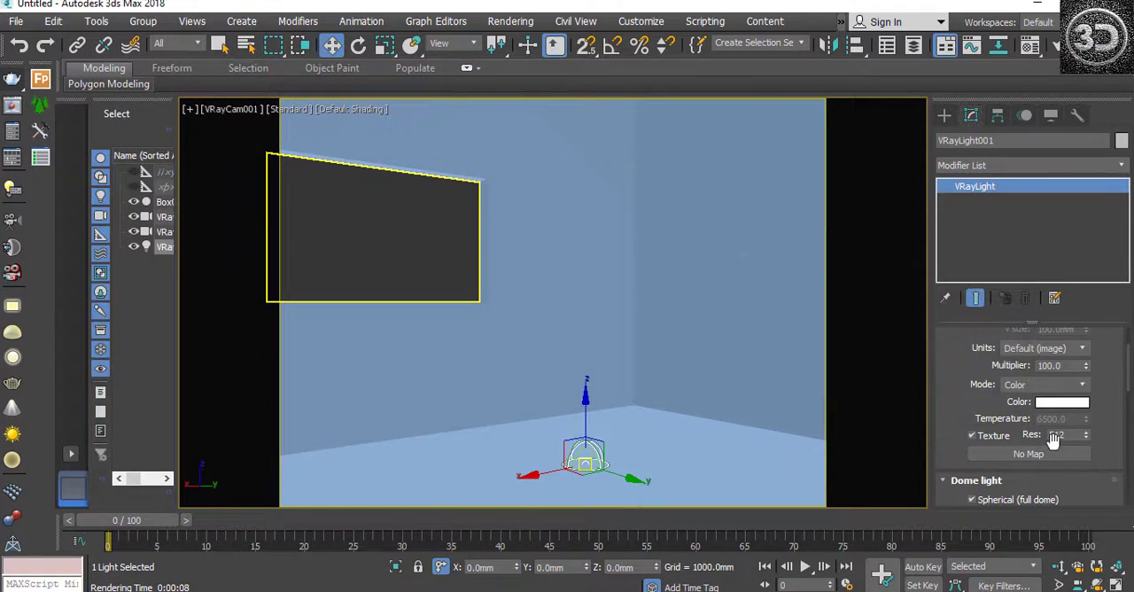
Step: Set the dome light's multiplier to 10
click(1062, 365)
text(10)
Step: Examine the dome light's remaining Options, Sampling, Viewport and Advanced options settings
drag(1127, 372, 1129, 431)
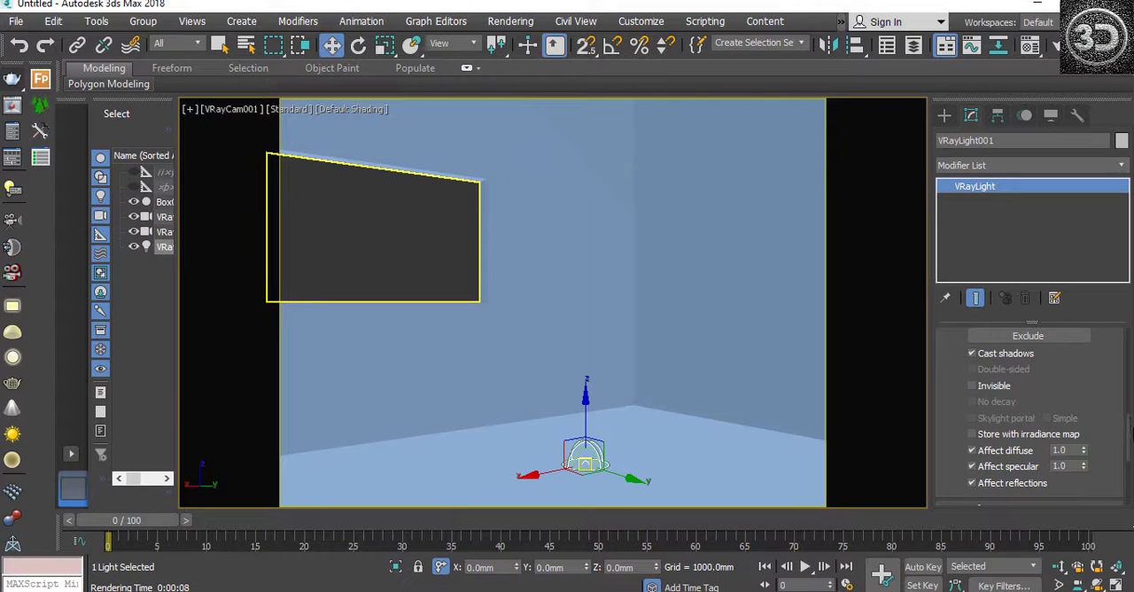
drag(1129, 428, 1129, 443)
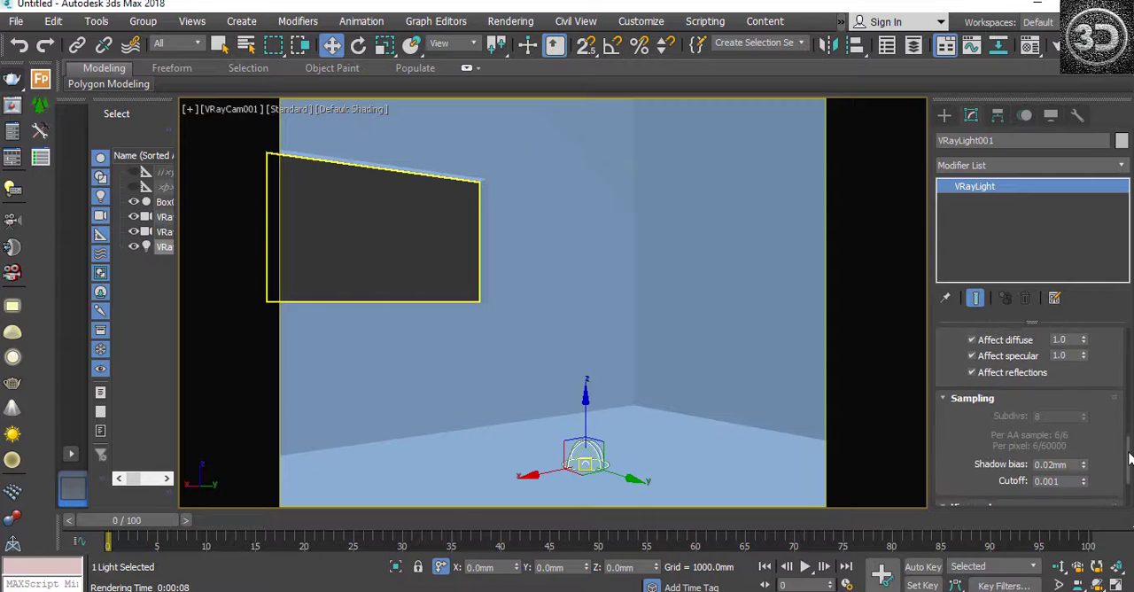
scroll(1126, 446, down, 1)
drag(1129, 458, 1130, 461)
scroll(1131, 467, down, 1)
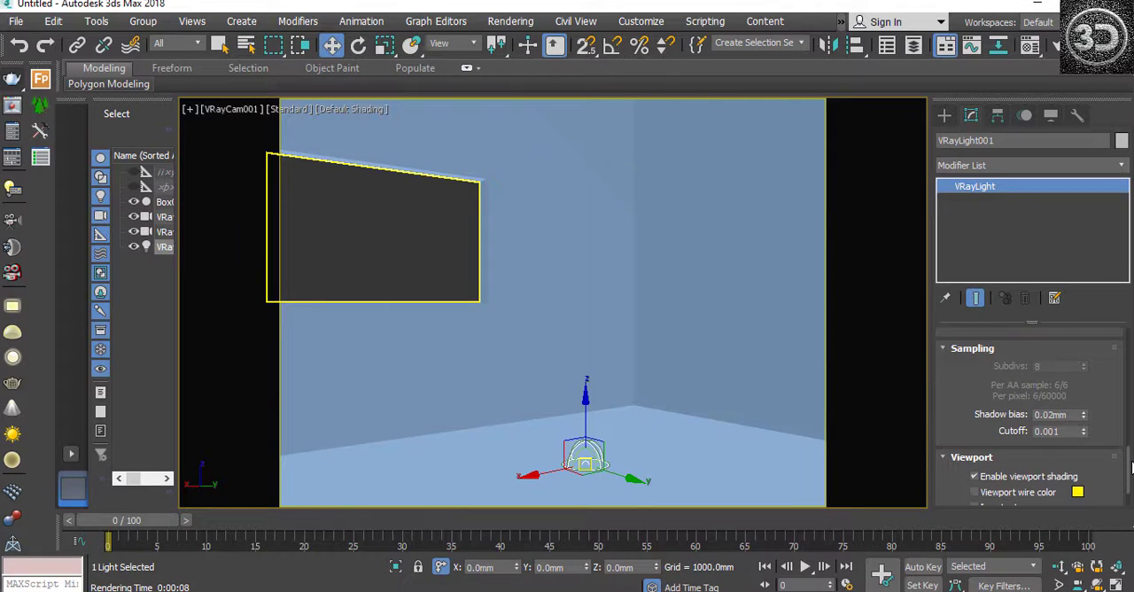
drag(1131, 468, 1132, 470)
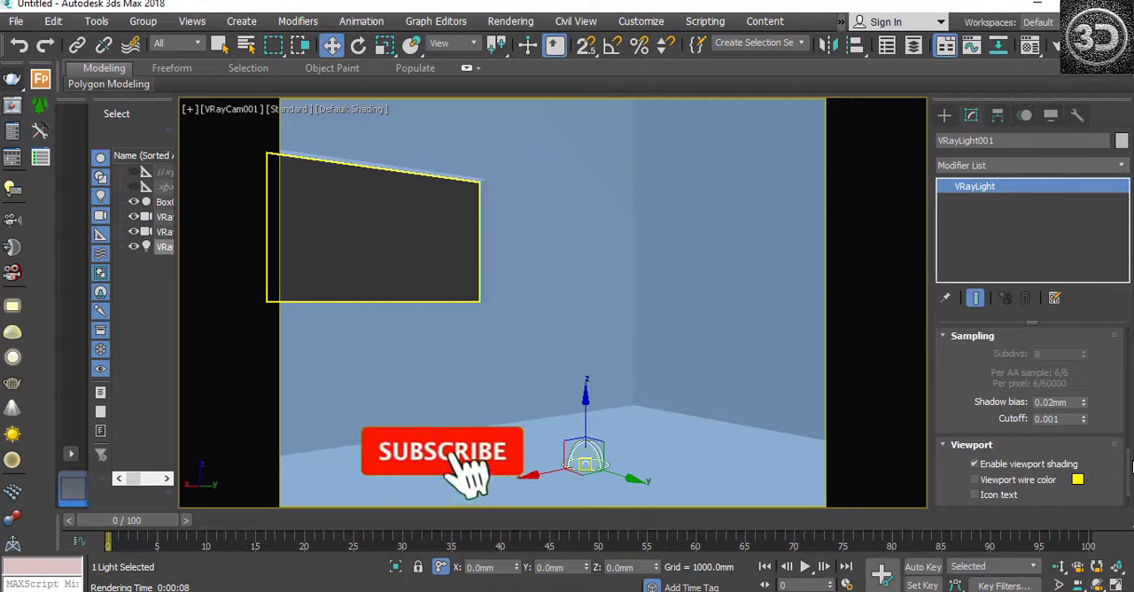
scroll(1130, 469, down, 3)
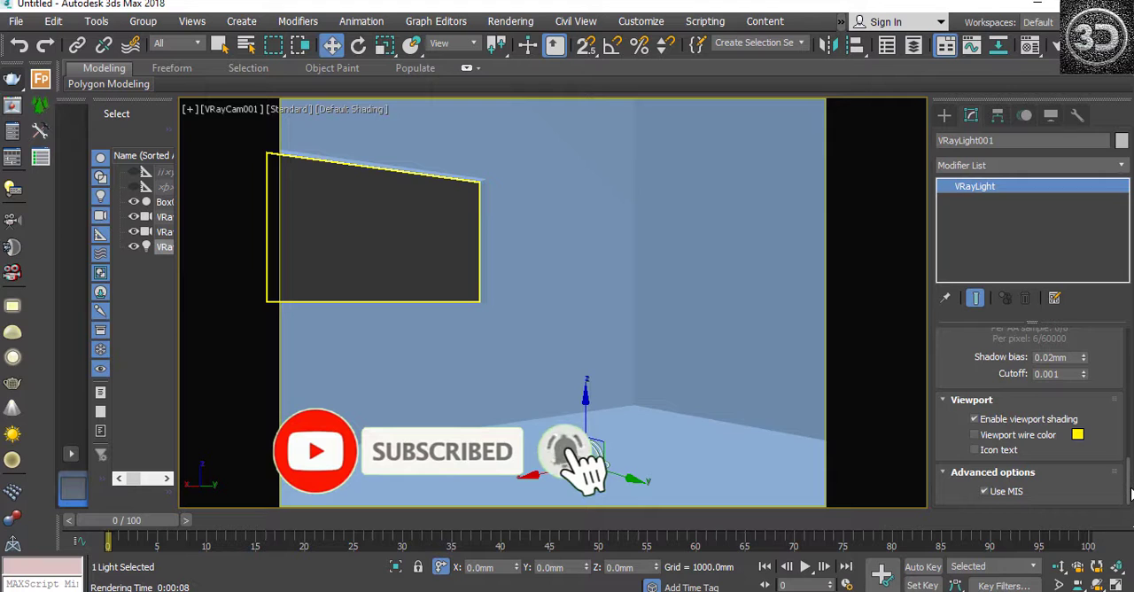
Step: Examine the scene objects offered in the dome light's Exclude/Include list without excluding any
drag(1130, 493, 1131, 401)
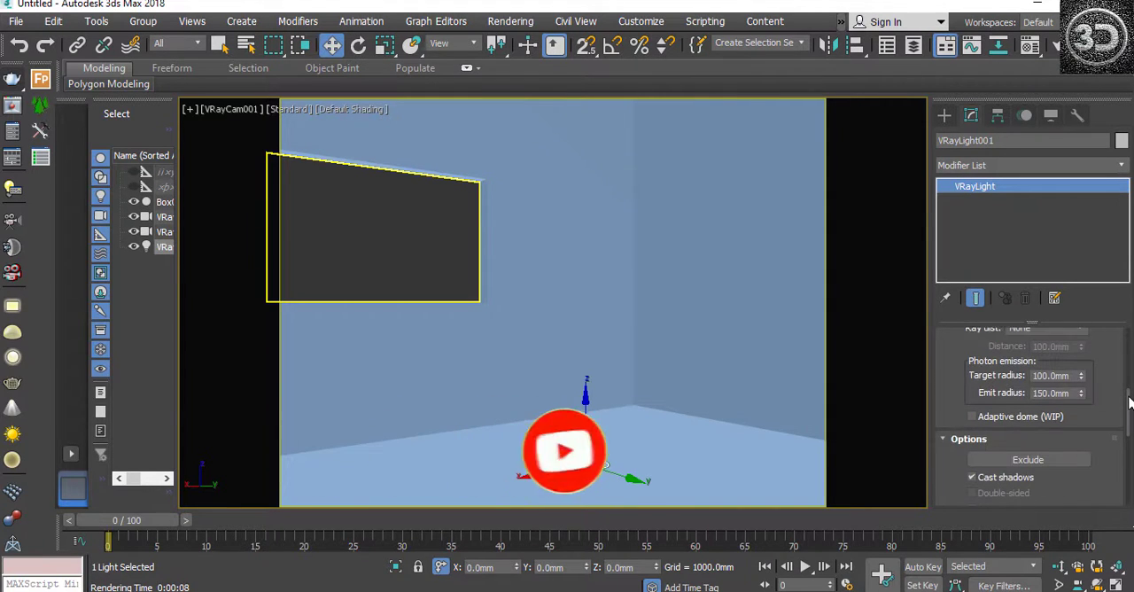
click(1038, 464)
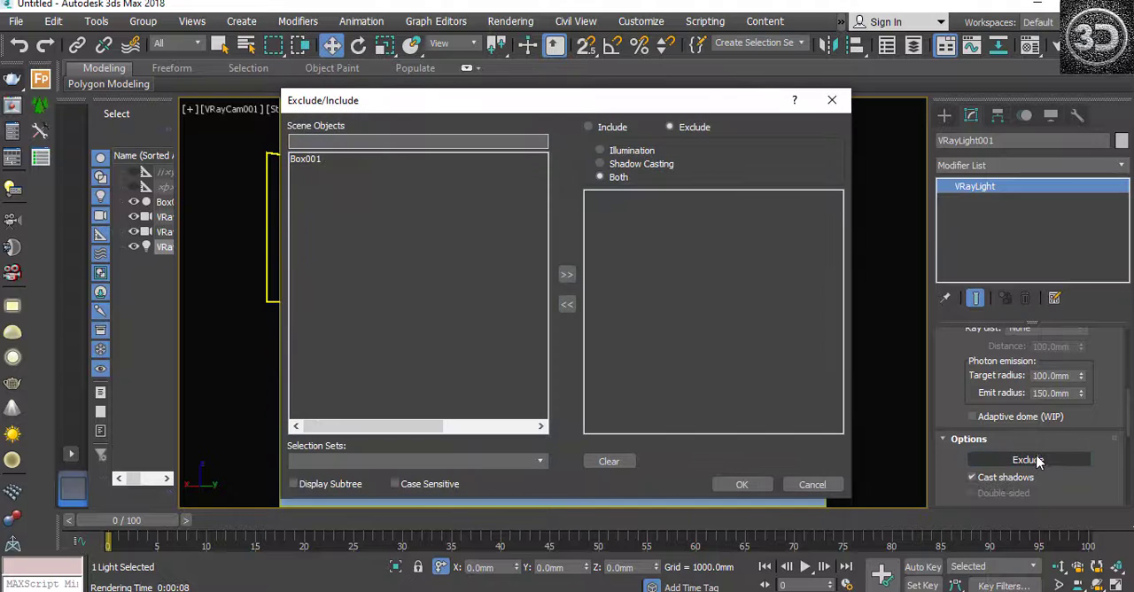
click(314, 163)
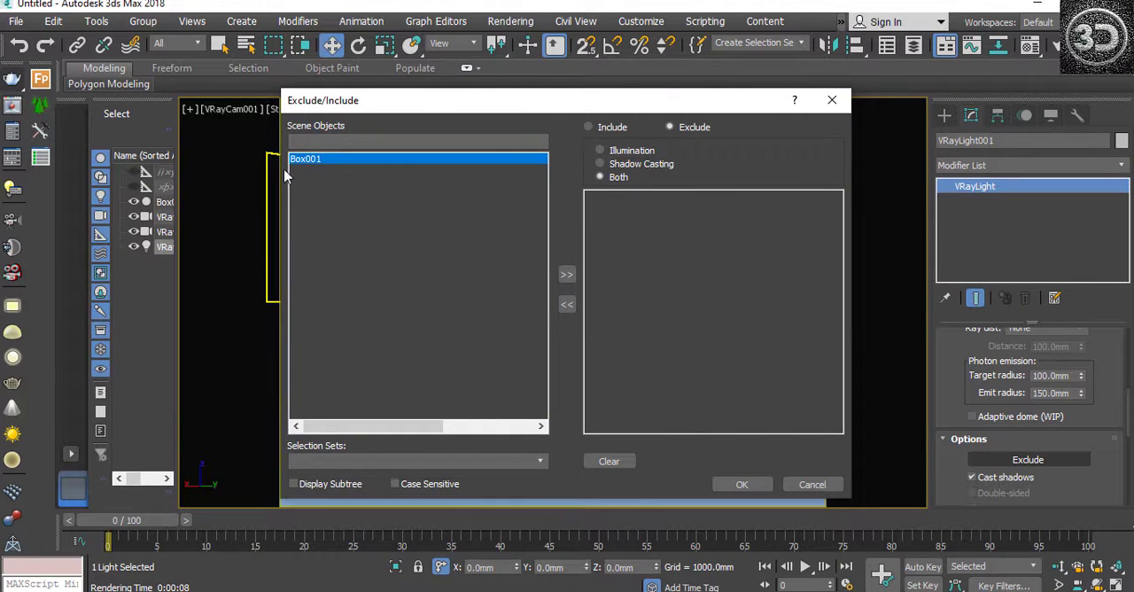
click(740, 487)
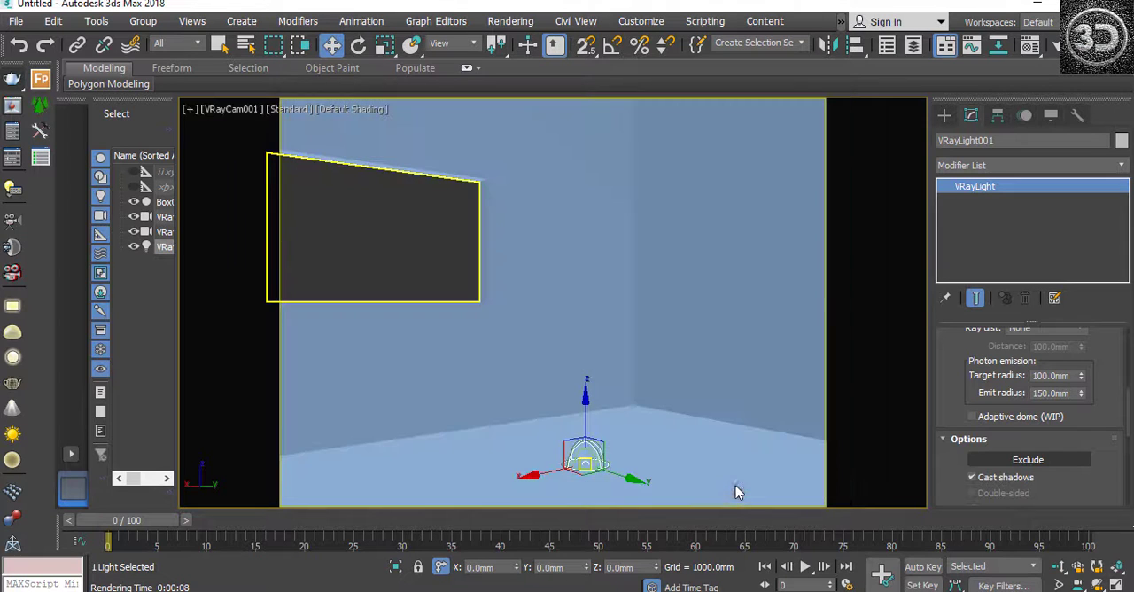
click(1026, 462)
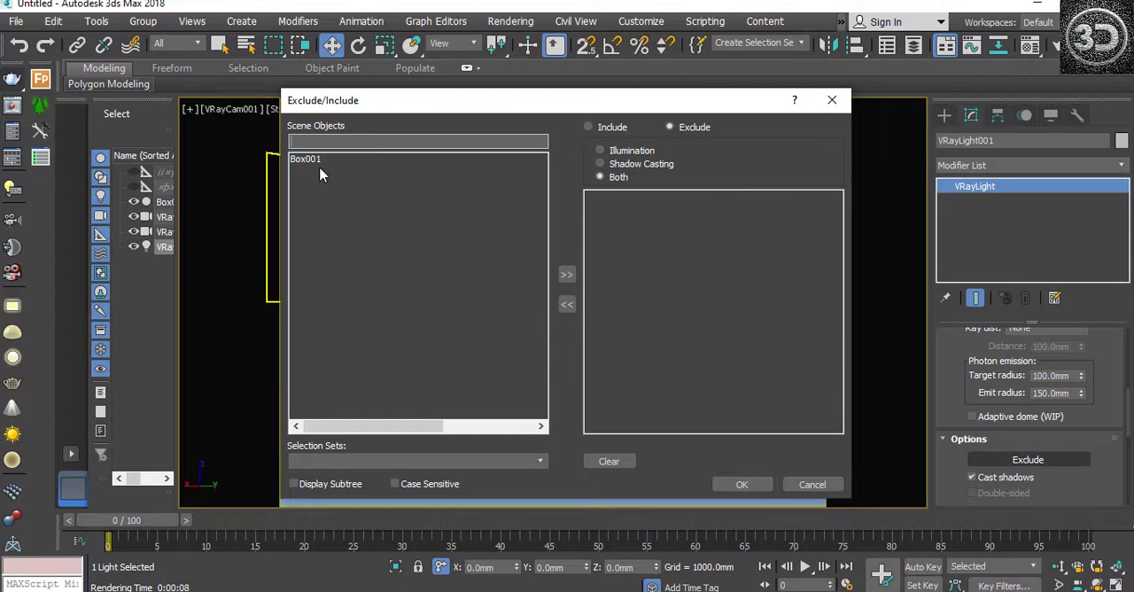
click(832, 99)
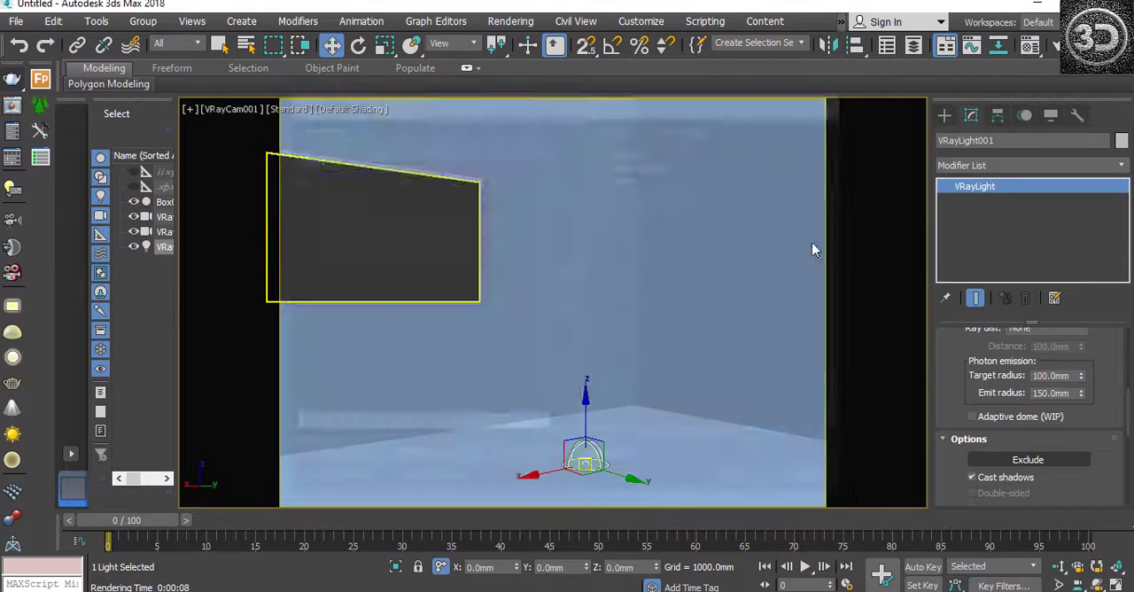
Step: Select the room geometry to check its object name
click(734, 246)
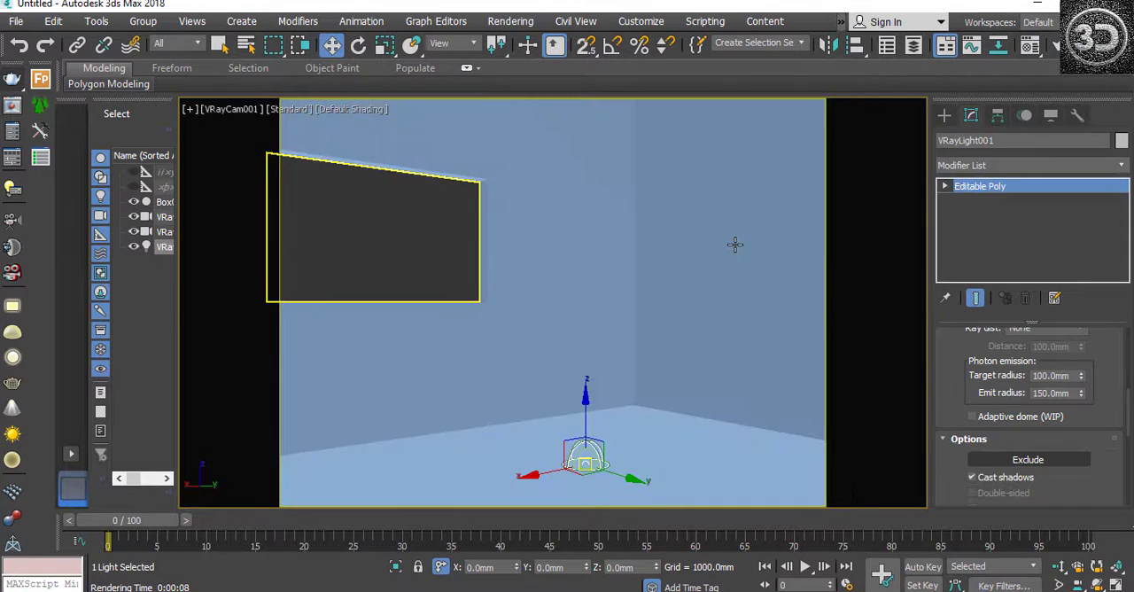
click(974, 141)
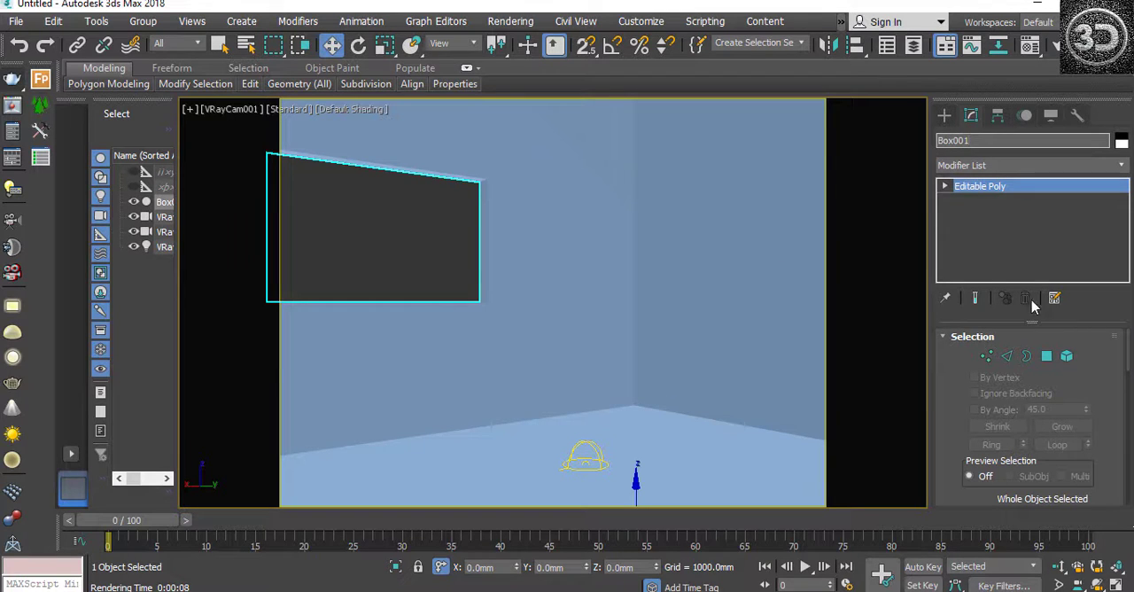
click(563, 287)
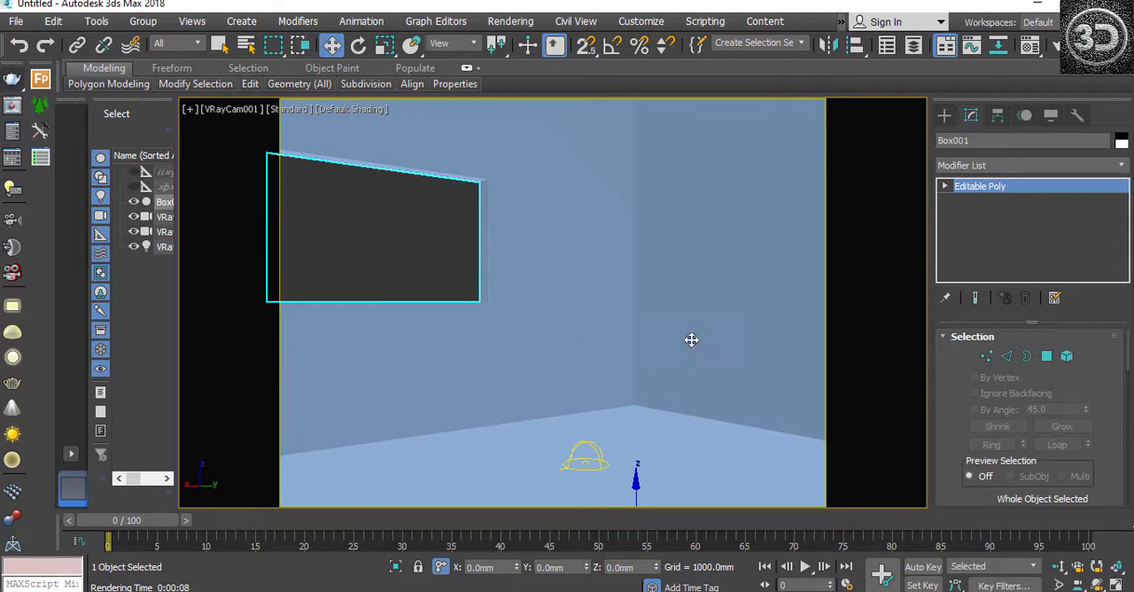
Step: Exclude Box001 from both the illumination and shadow casting of the dome light
click(602, 458)
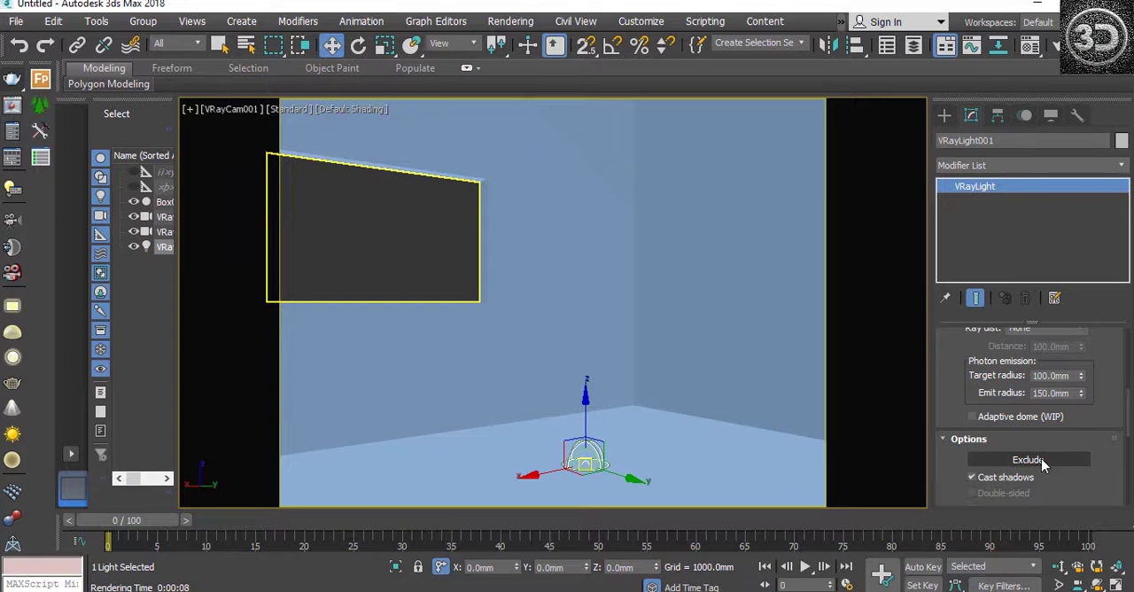
click(1041, 459)
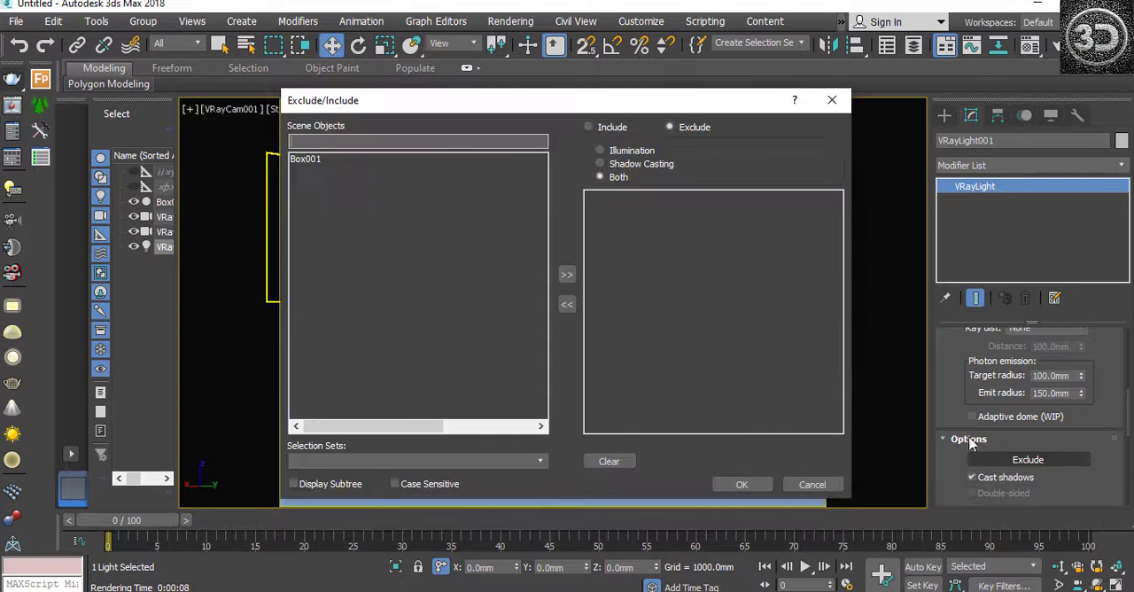
click(321, 161)
click(566, 275)
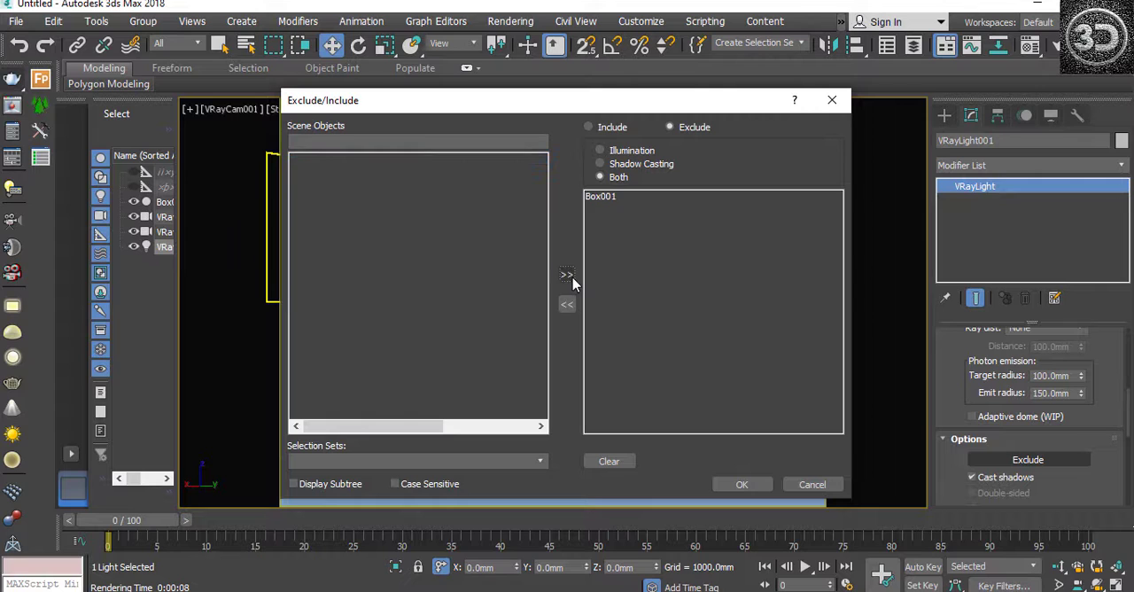
click(741, 484)
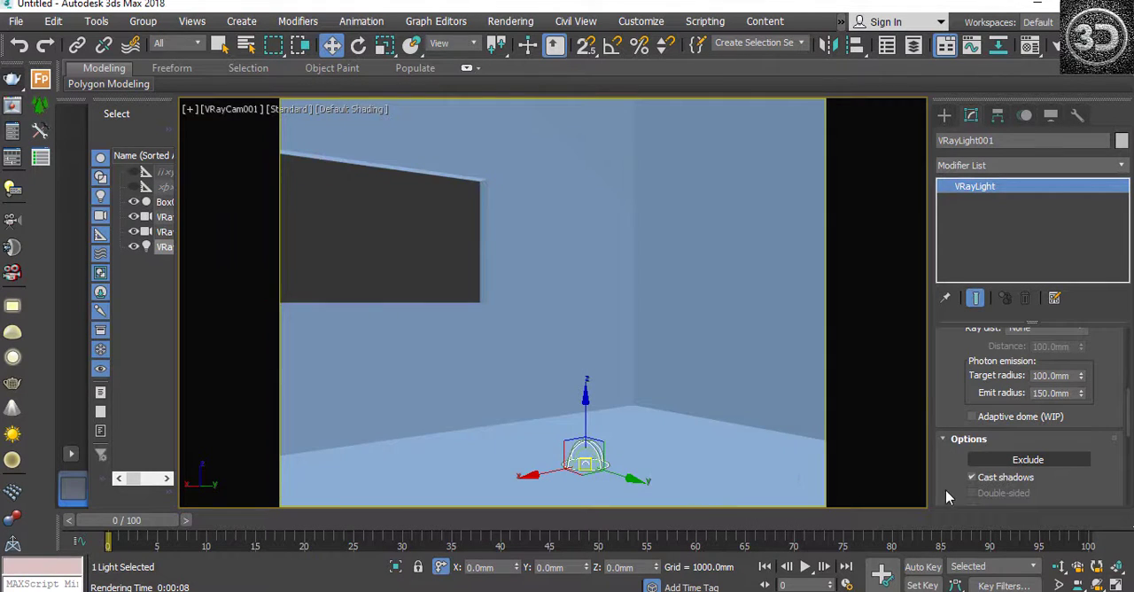
Step: Assign a VRayHDRI map to the dome light's texture slot
scroll(1123, 402, down, 5)
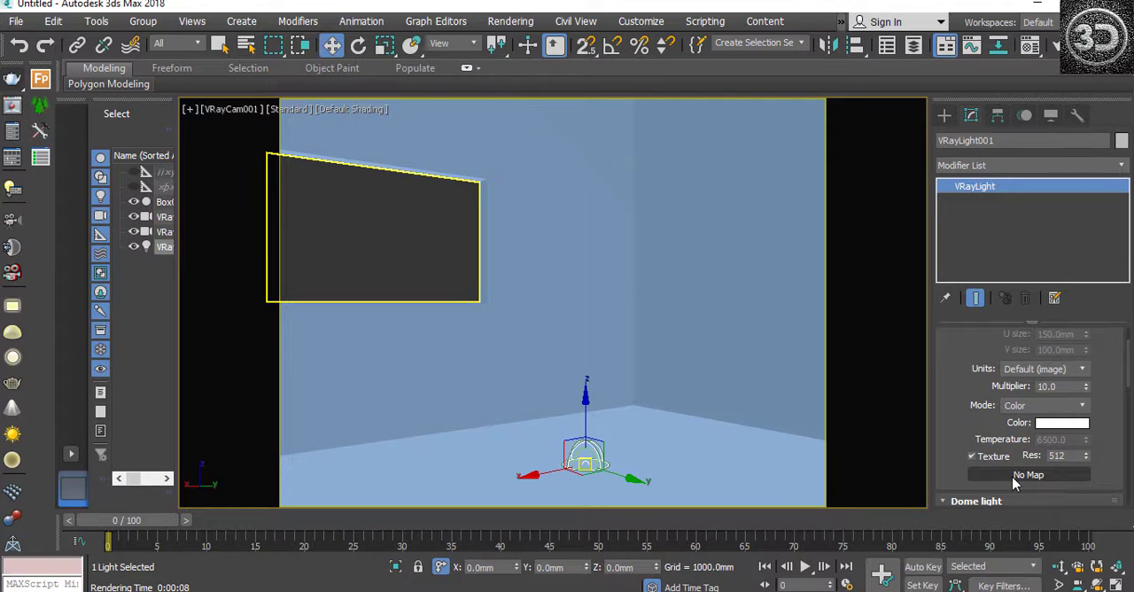
click(1023, 478)
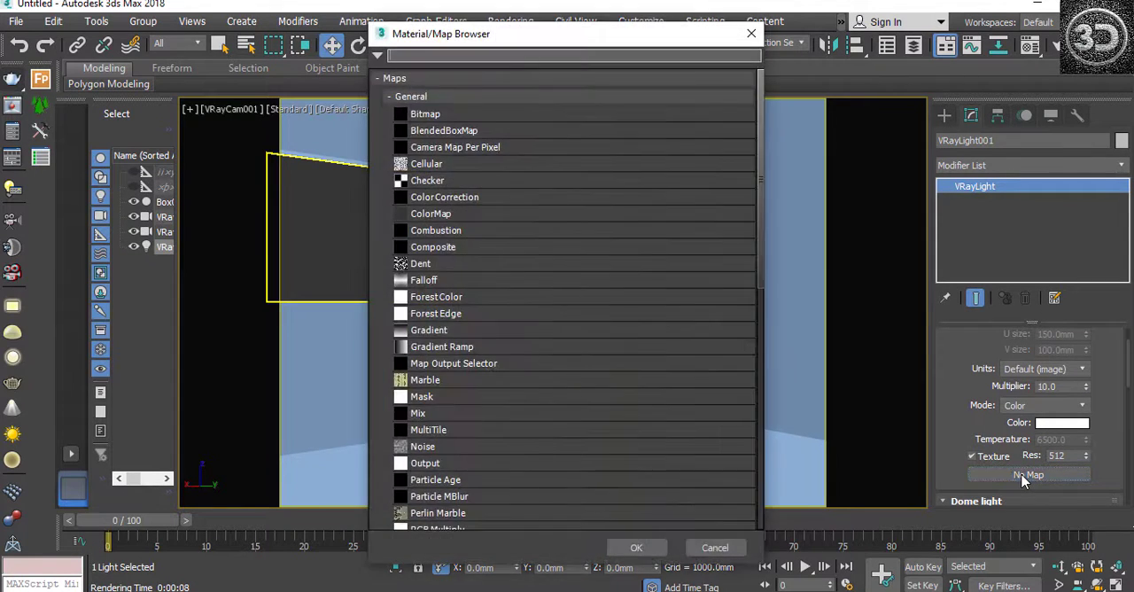
scroll(488, 404, down, 9)
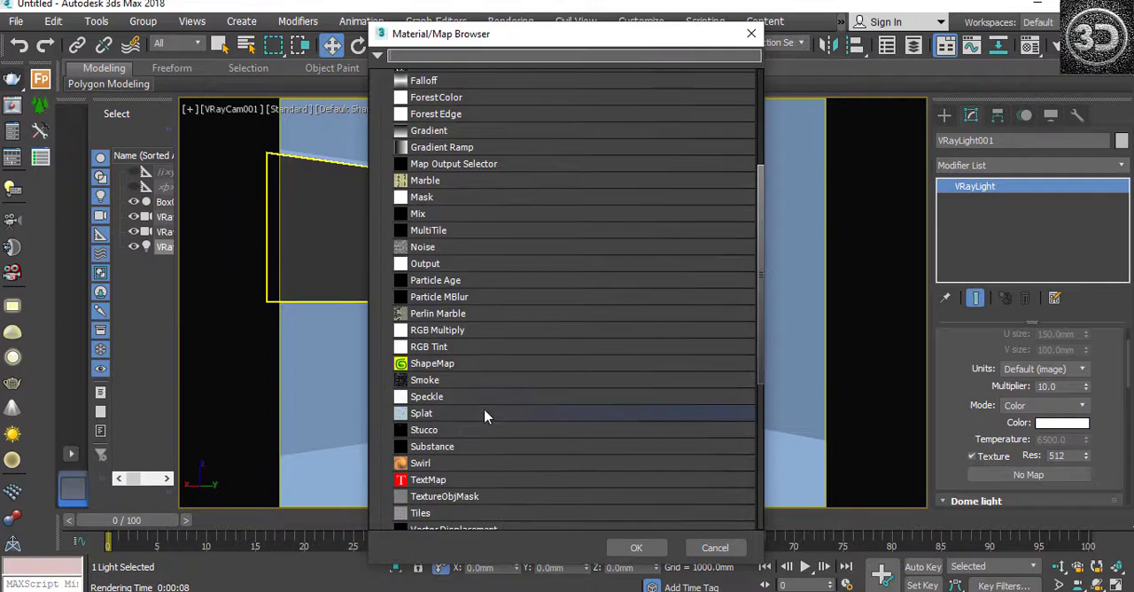
click(391, 454)
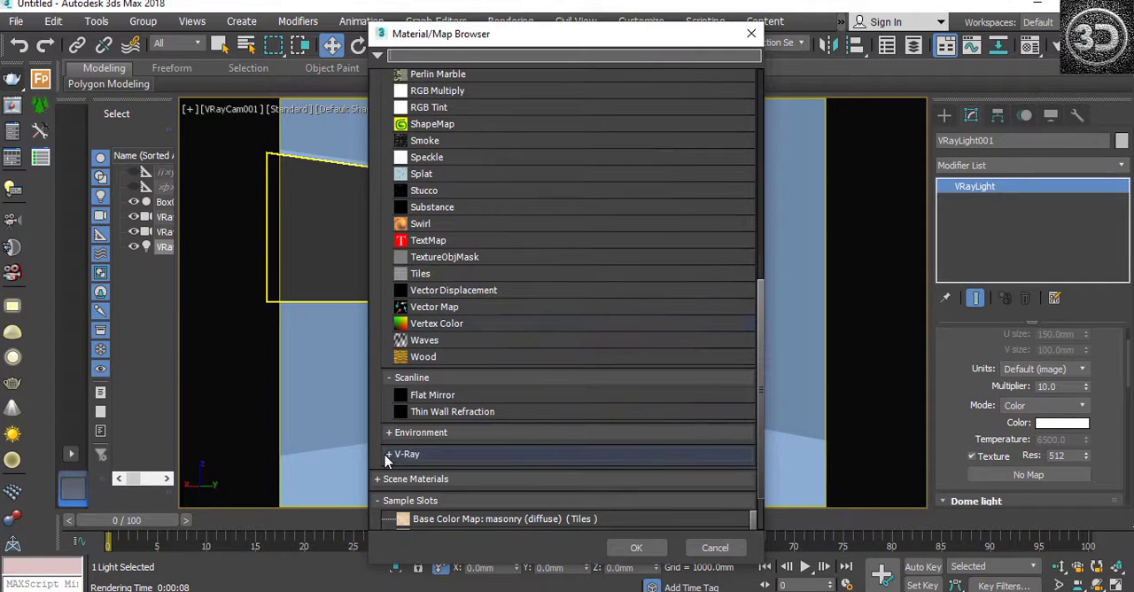
scroll(458, 478, down, 2)
scroll(469, 469, down, 6)
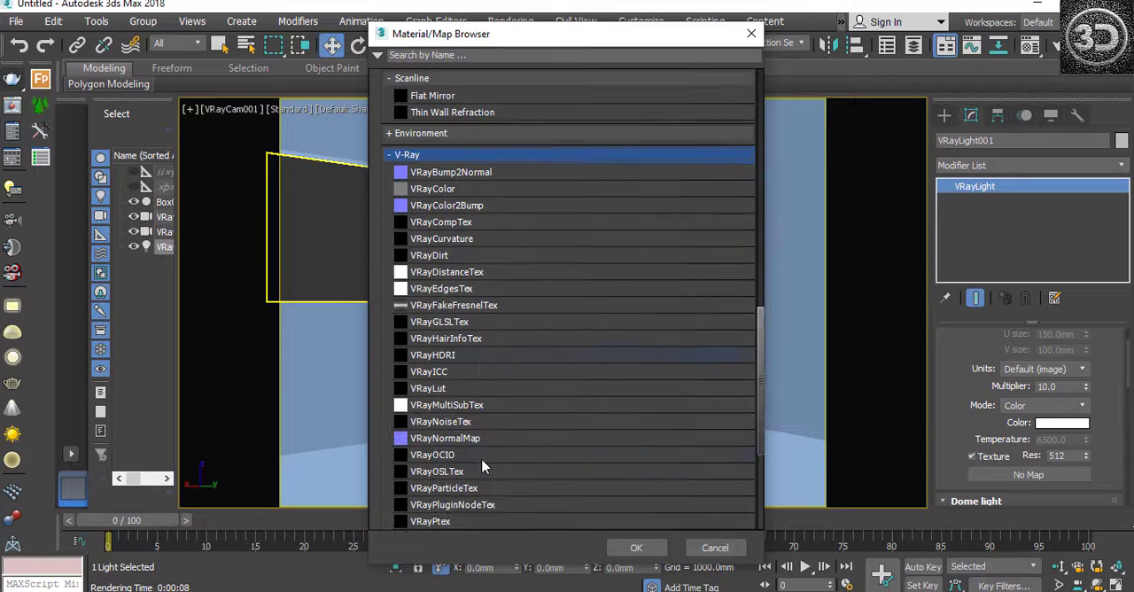
scroll(503, 456, down, 3)
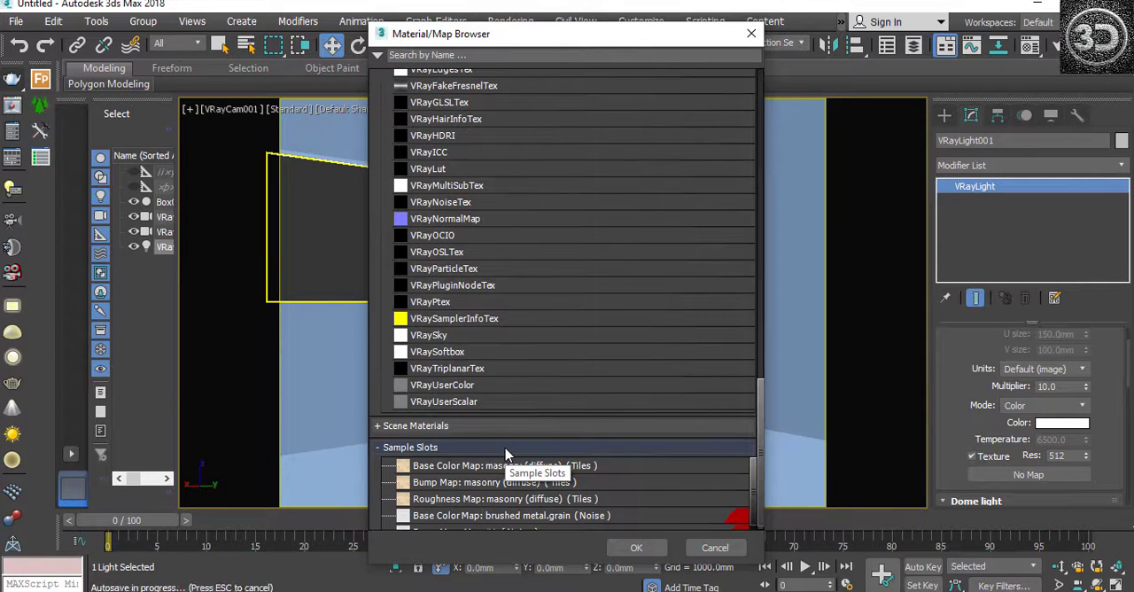
click(456, 139)
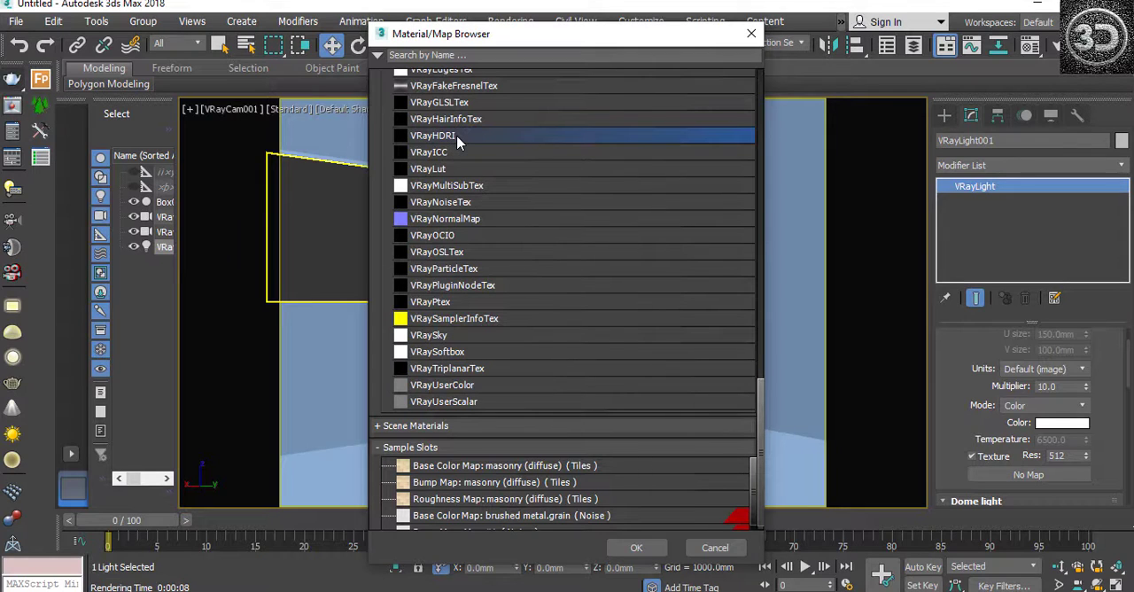
click(637, 548)
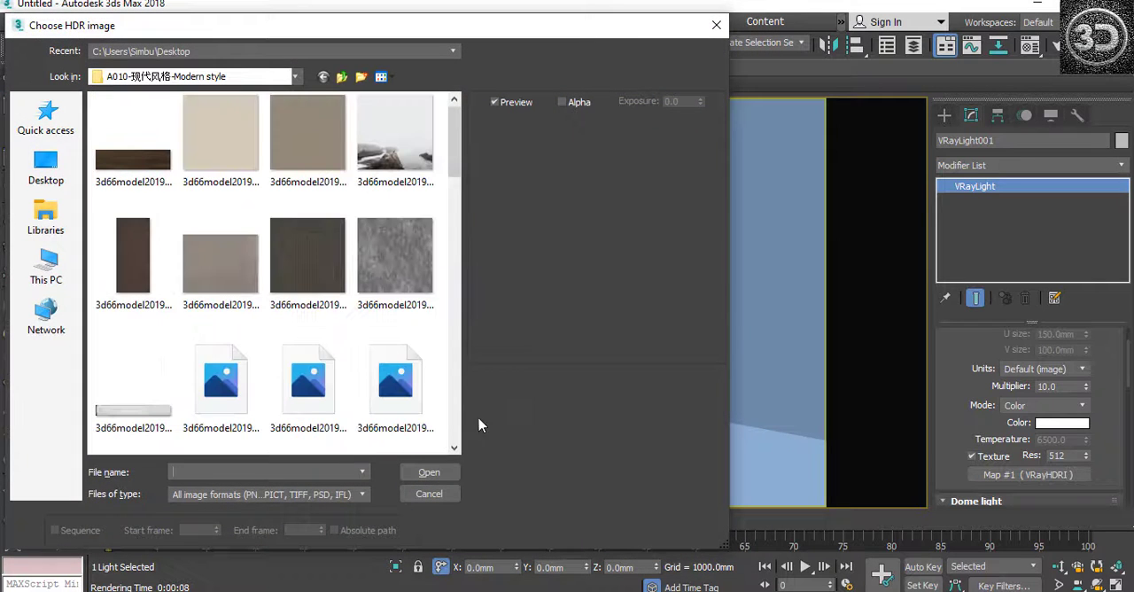
Step: Load the balcony_8k HDR file from the Desktop as the VRayHDRI map's image
click(46, 168)
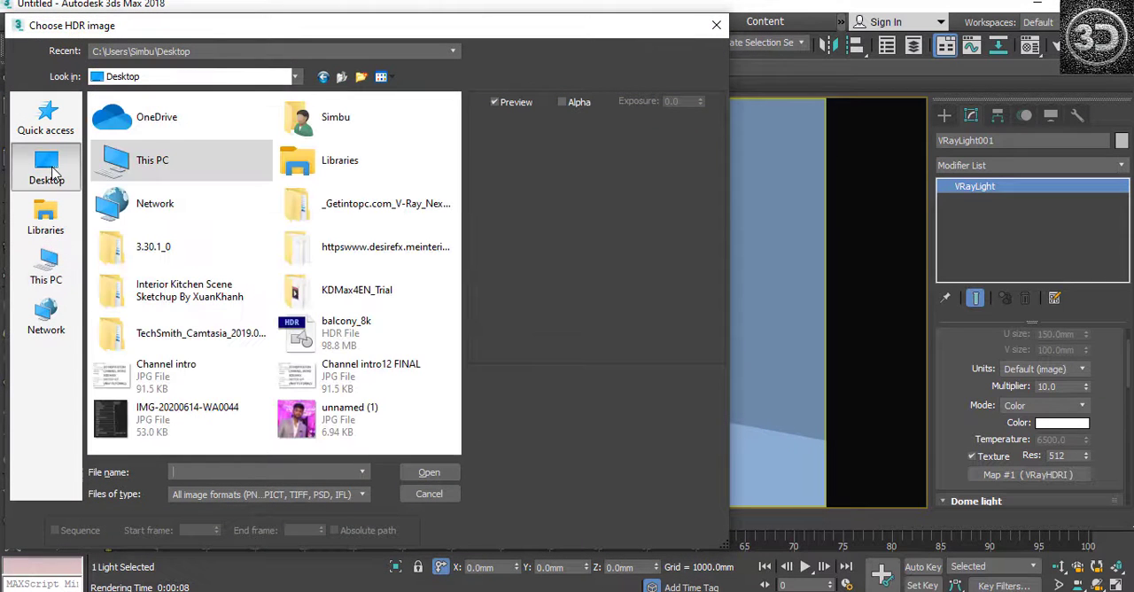
click(347, 329)
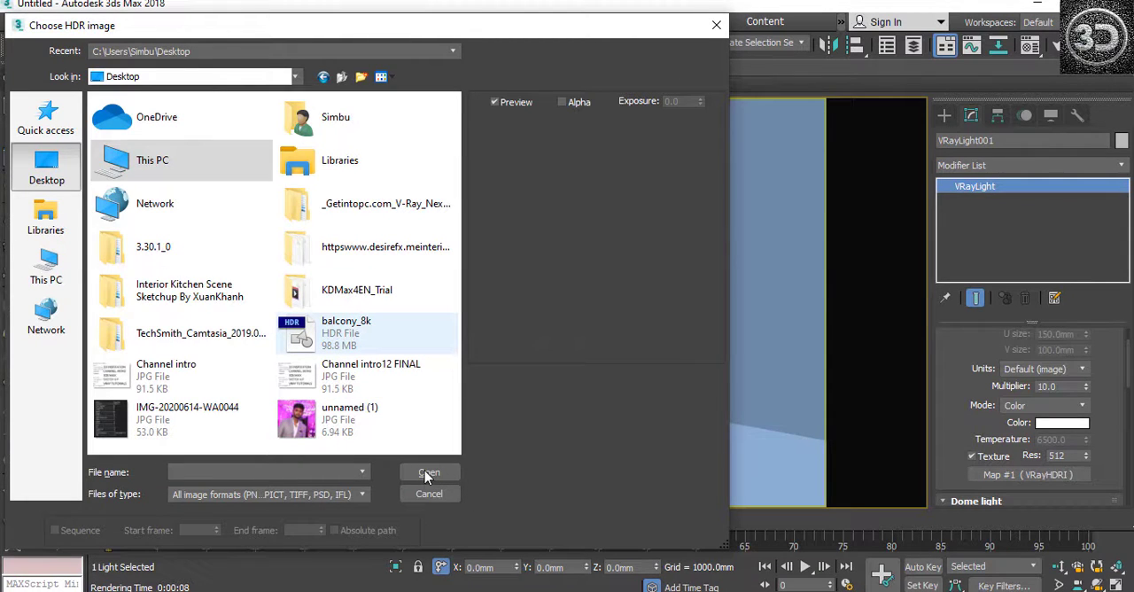
click(426, 474)
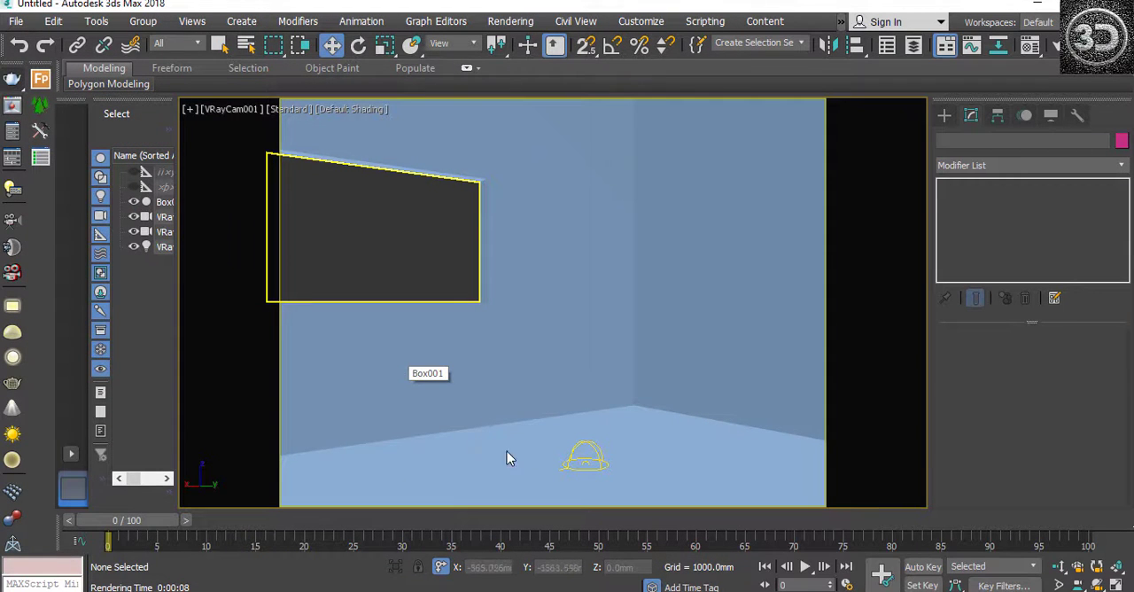
Step: Reselect the dome light and set its color mode to Temperature
click(592, 454)
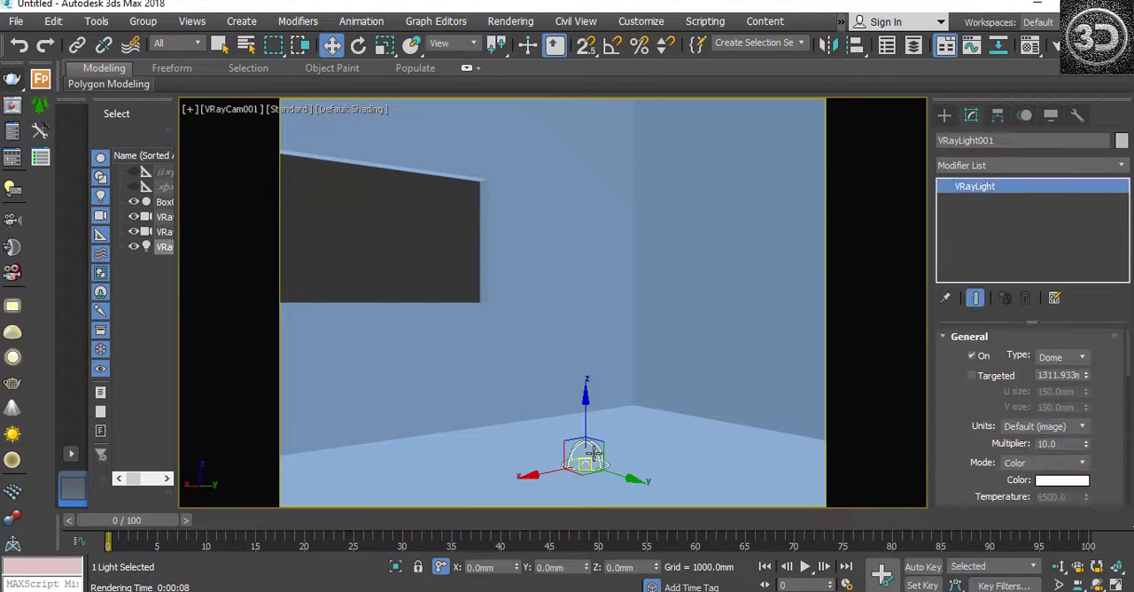
scroll(1007, 438, down, 3)
scroll(1006, 438, down, 2)
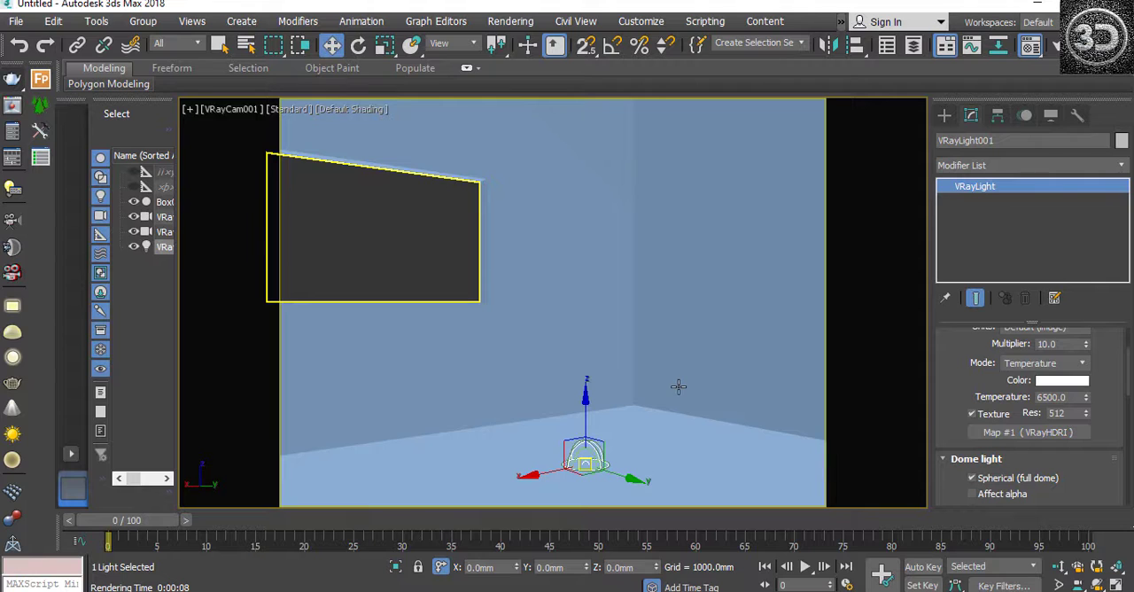
Step: Open the Material Editor and change the first sample slot's material type to Standard
key(m)
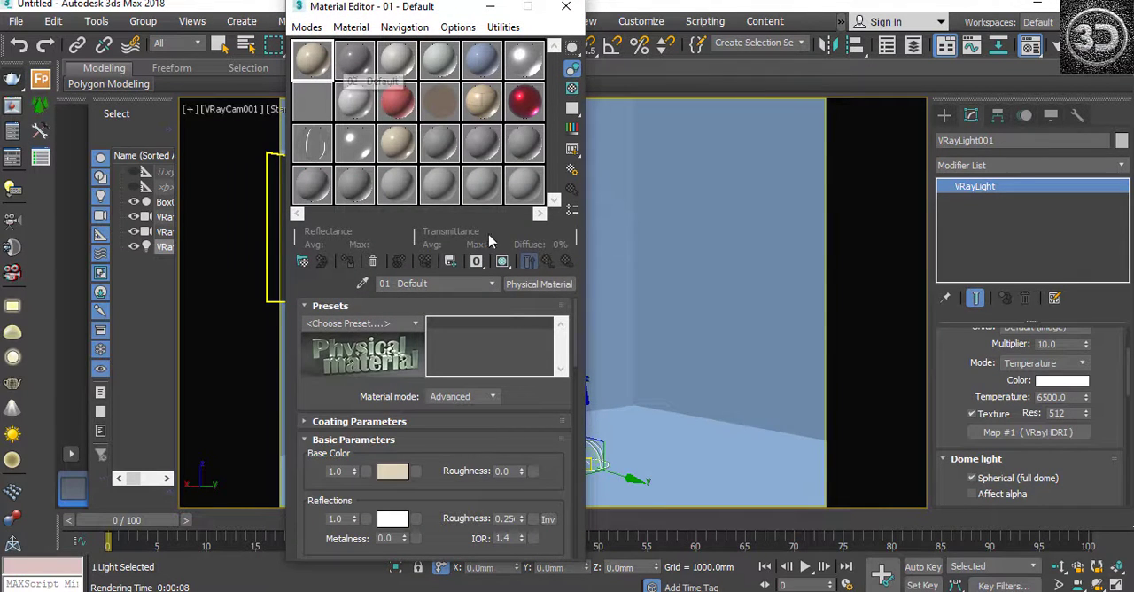
click(538, 283)
click(440, 322)
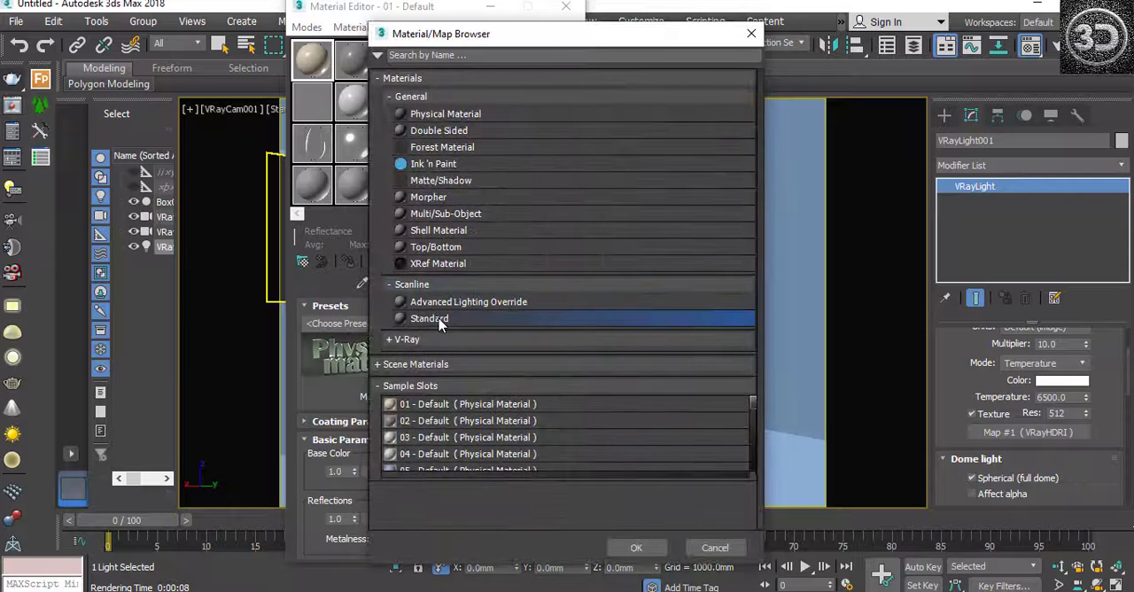
click(393, 341)
click(393, 341)
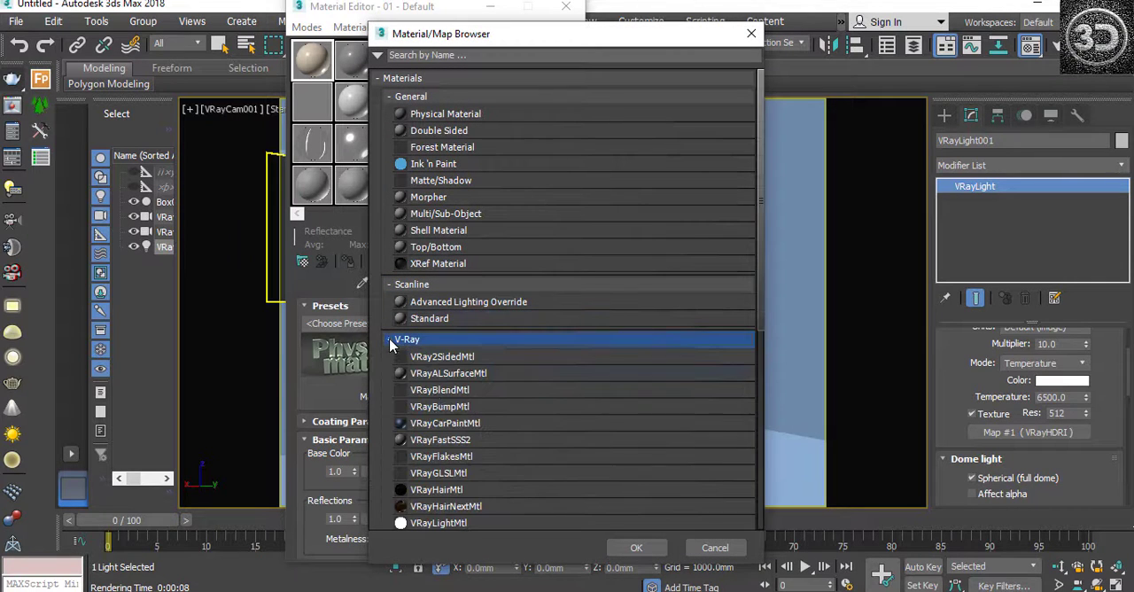
click(437, 319)
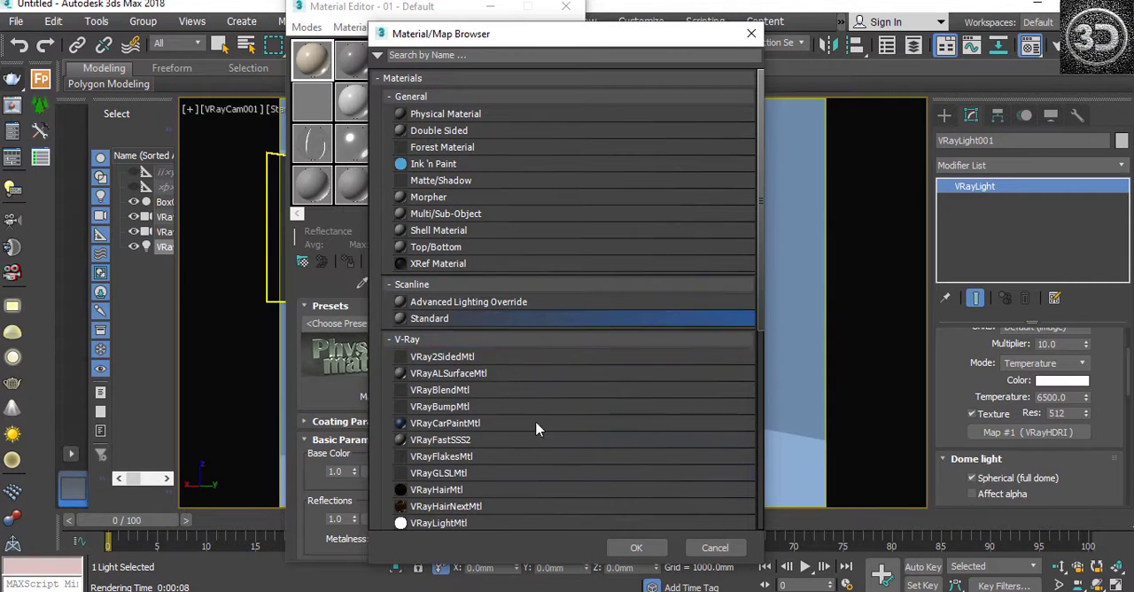
click(625, 544)
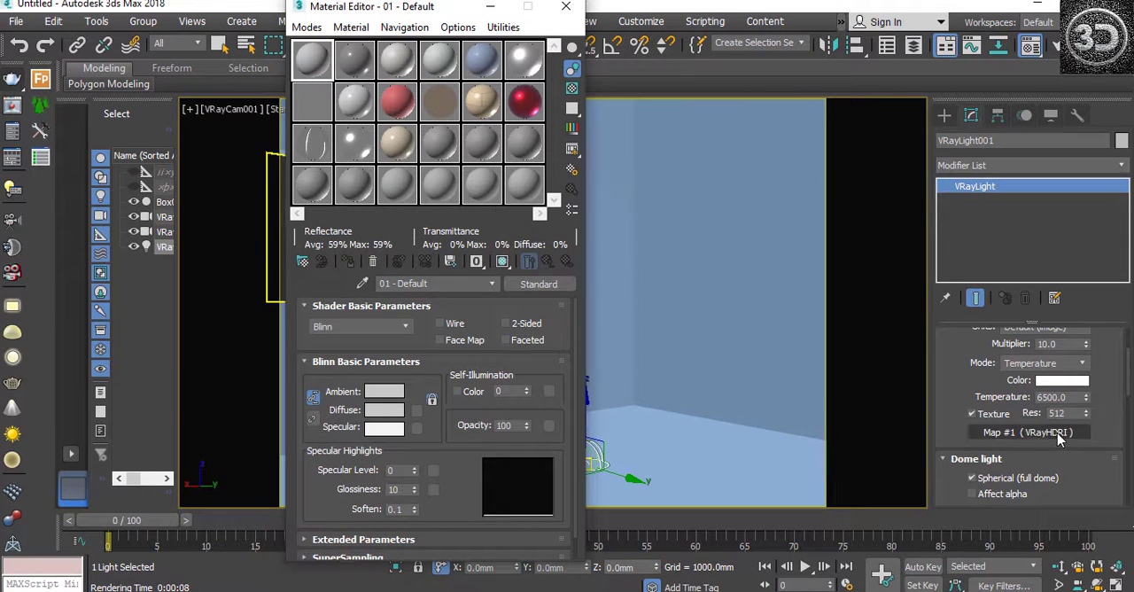
Step: Place the dome light's VRayHDRI map in the first material sample slot as an instance and check its bitmap file selection
drag(1060, 439, 315, 57)
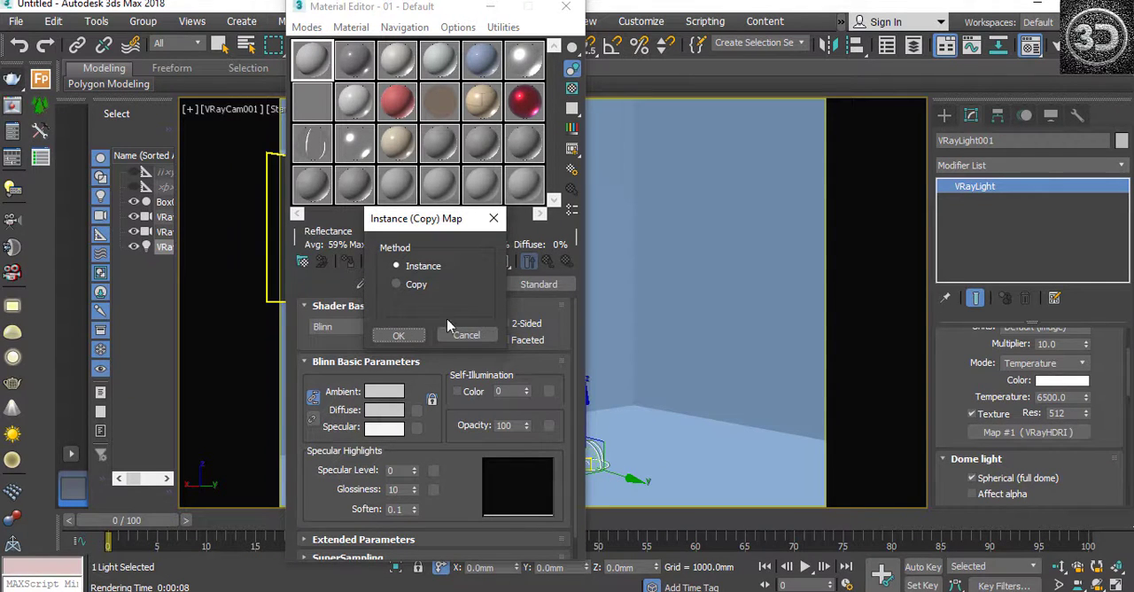
click(396, 335)
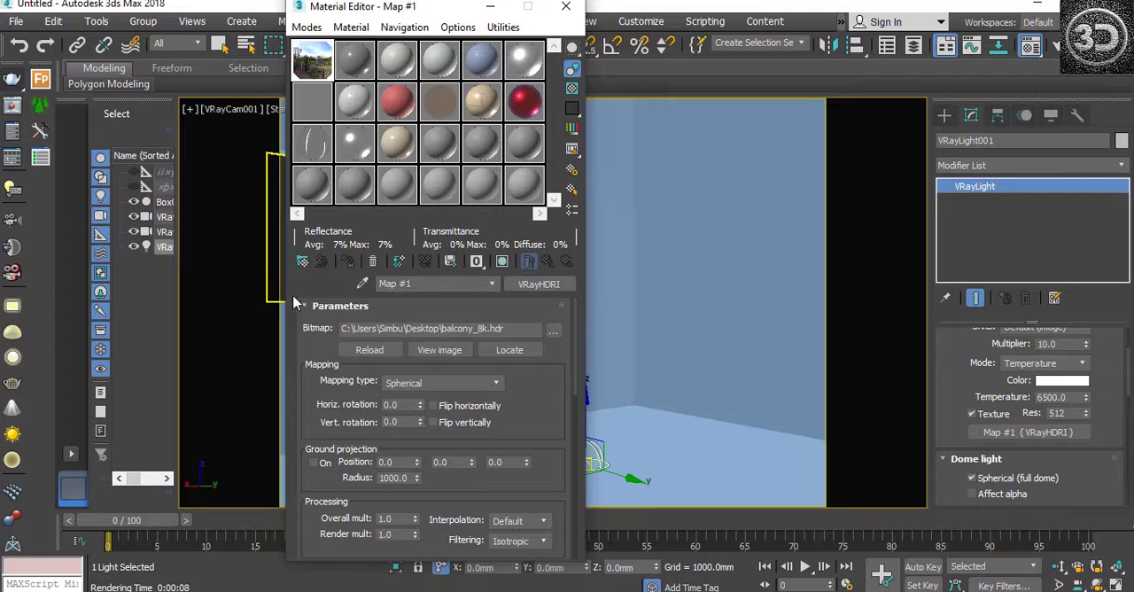
mouse_move(432, 10)
mouse_down()
mouse_move(434, 0)
mouse_move(435, 10)
mouse_up()
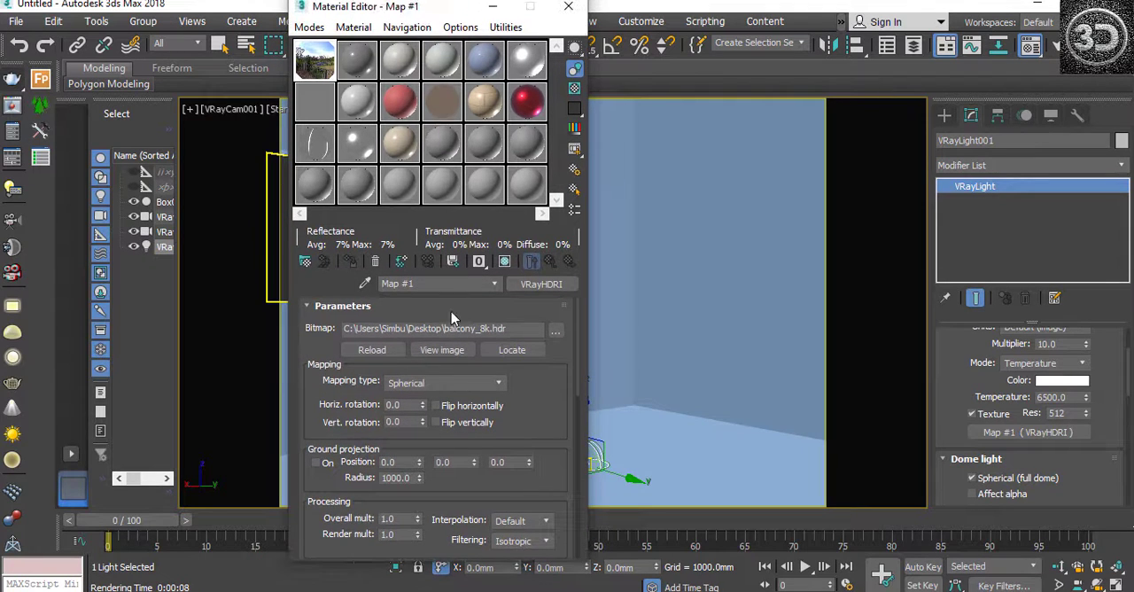
click(555, 333)
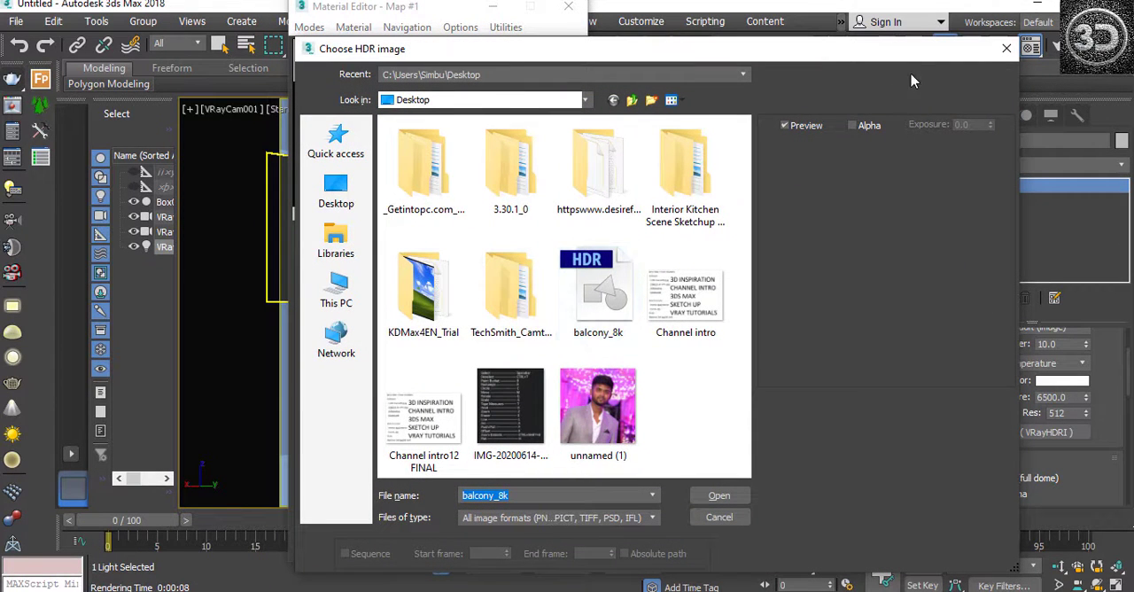
click(1004, 50)
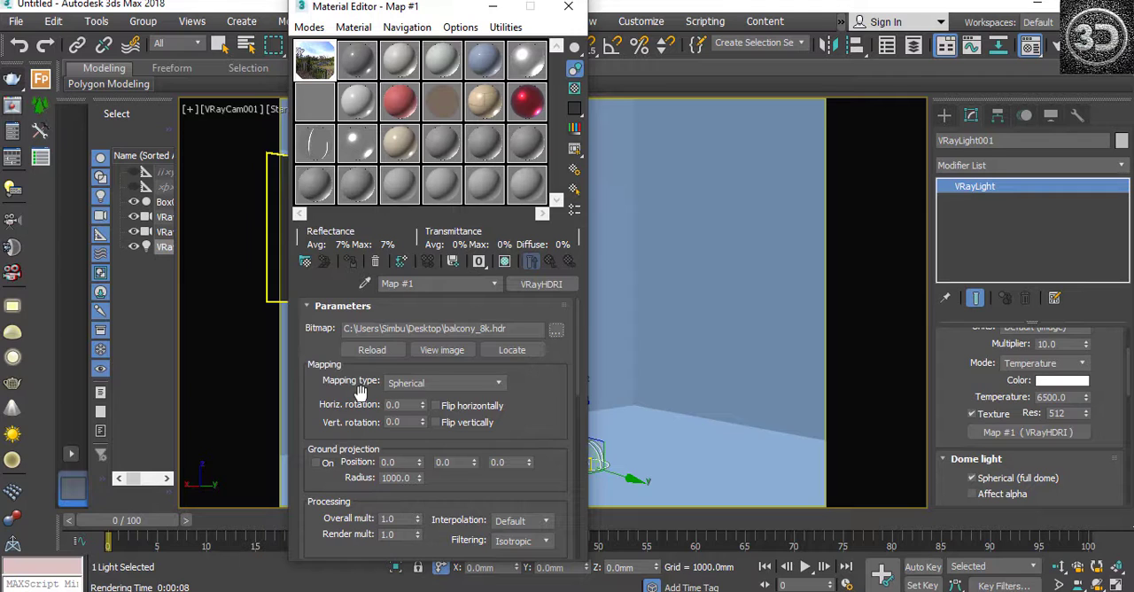
Step: Open a magnified preview of the HDRI map's sample slot and place it clear of the mapping parameters
click(453, 386)
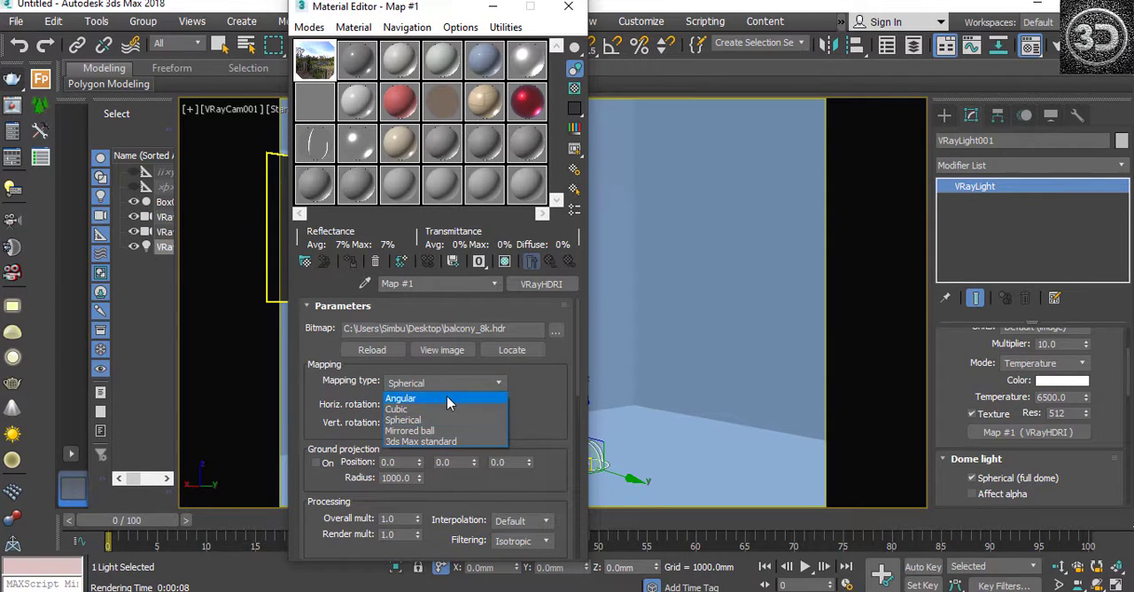
click(314, 55)
double_click(315, 69)
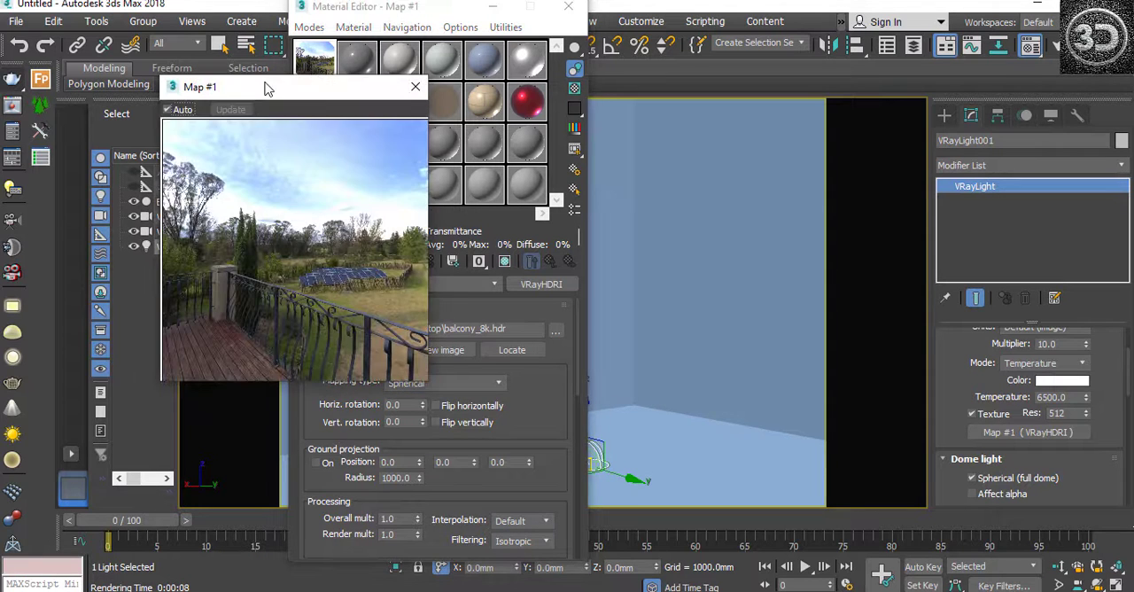
drag(258, 155, 171, 83)
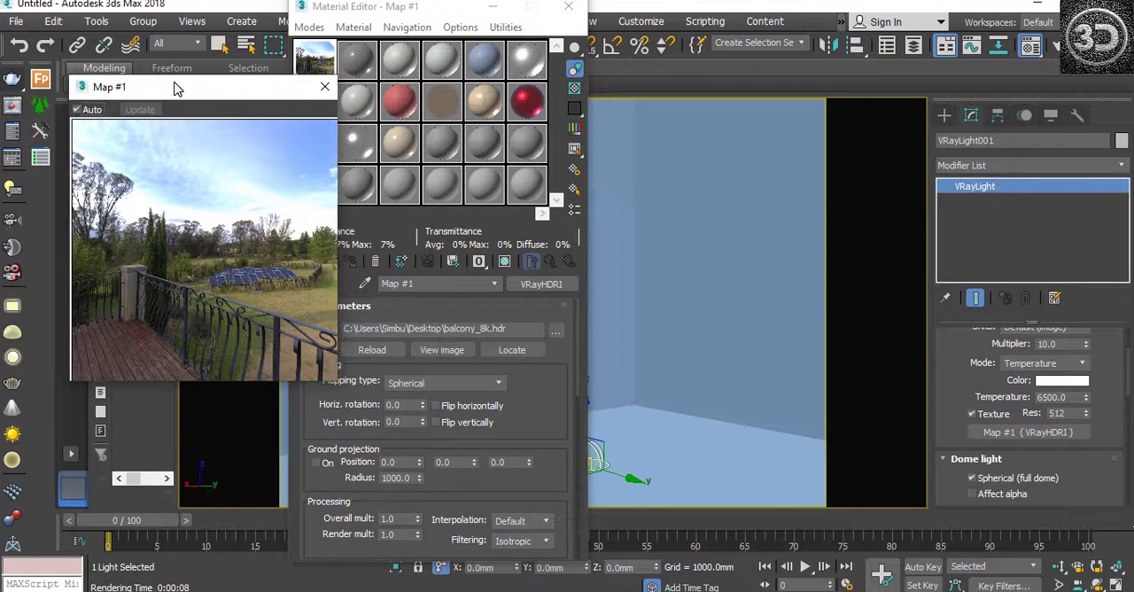
Step: Preview the HDRI map with the Angular mapping type and return it to Spherical
click(414, 382)
click(416, 397)
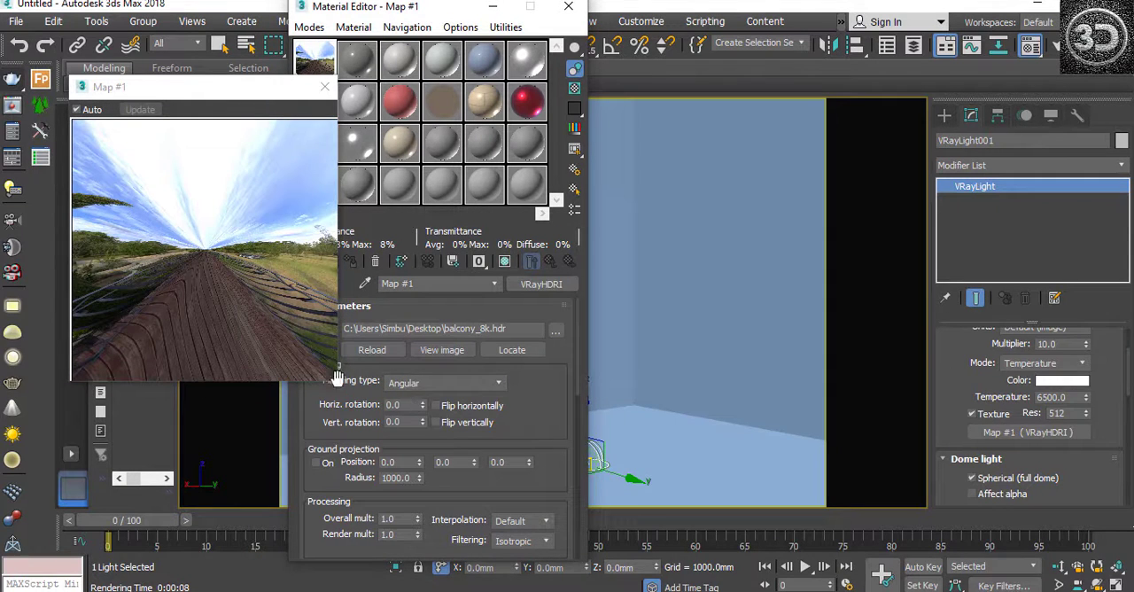
click(427, 388)
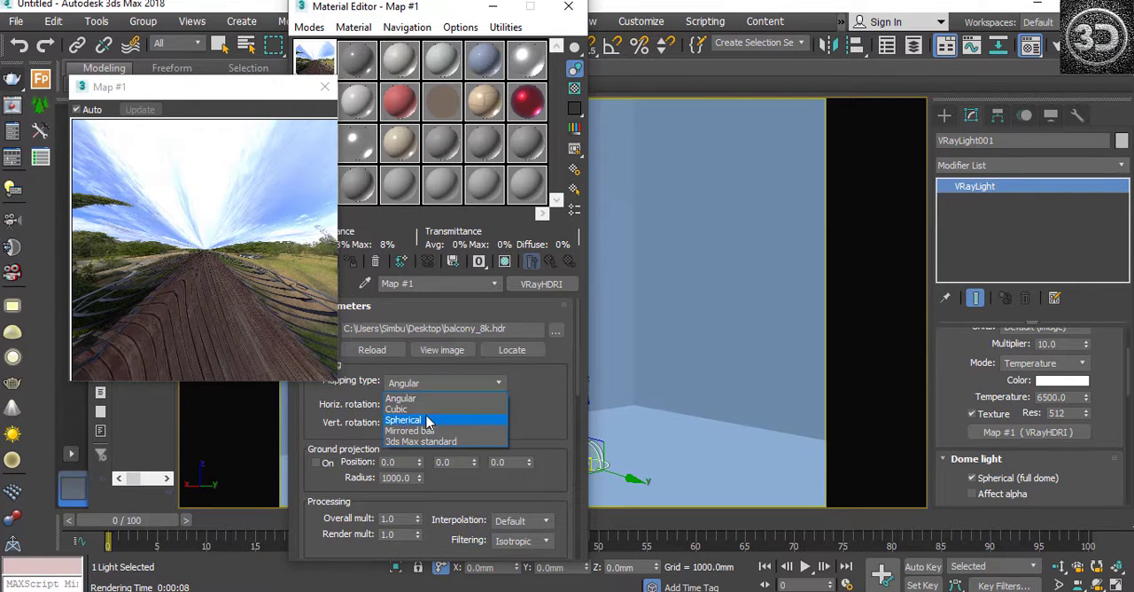
click(428, 421)
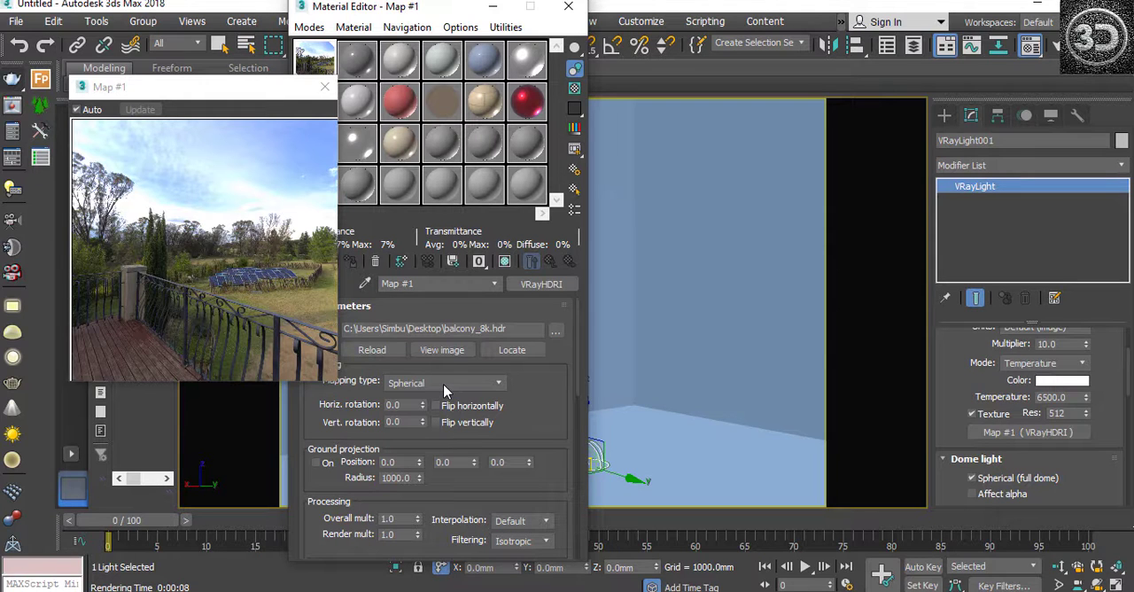
Step: Preview the HDRI map with Mirrored ball and 3ds Max standard mapping, and restore the Spherical mapping type
click(443, 383)
click(417, 427)
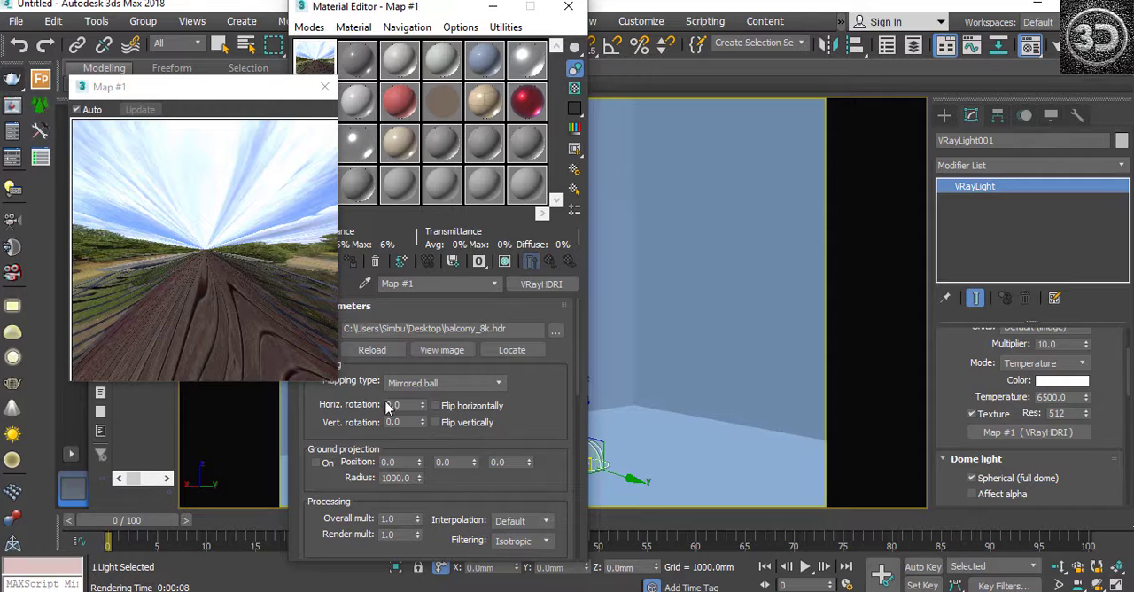
click(458, 382)
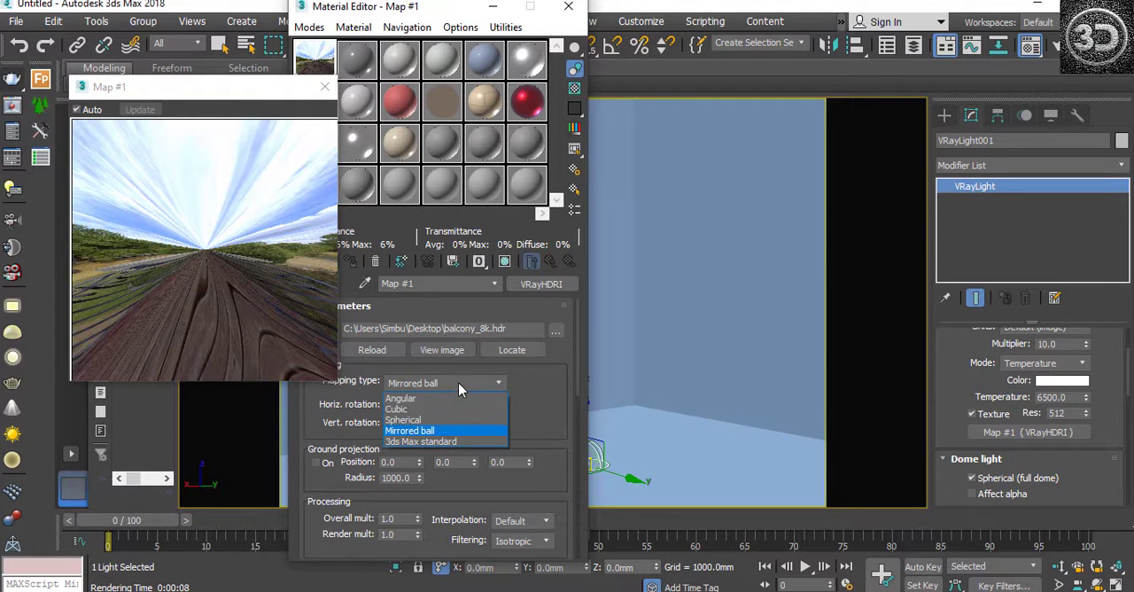
click(398, 443)
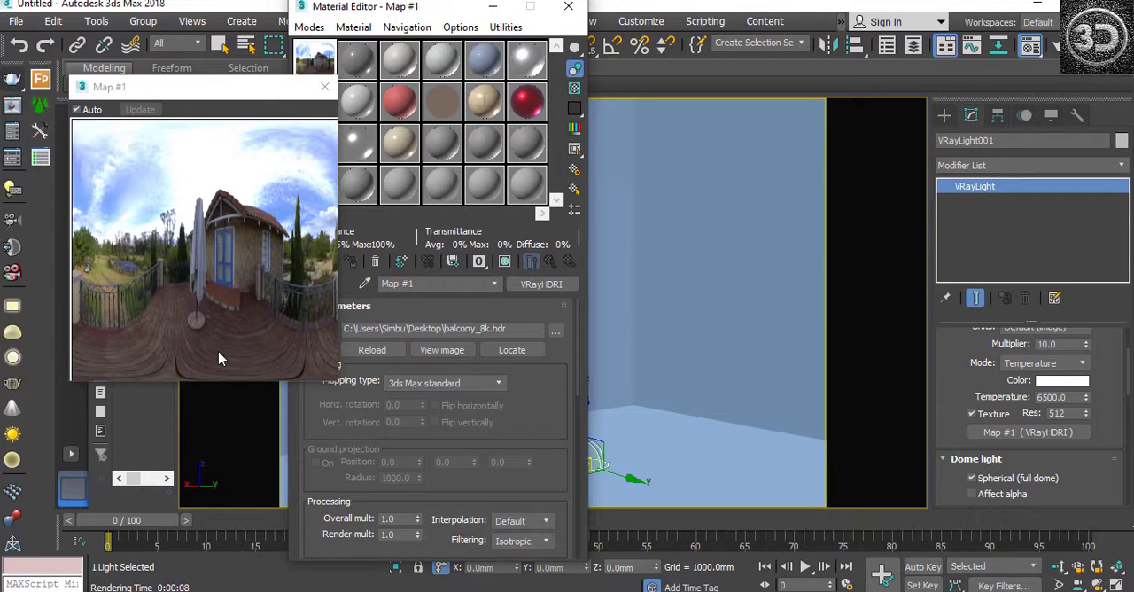
click(426, 385)
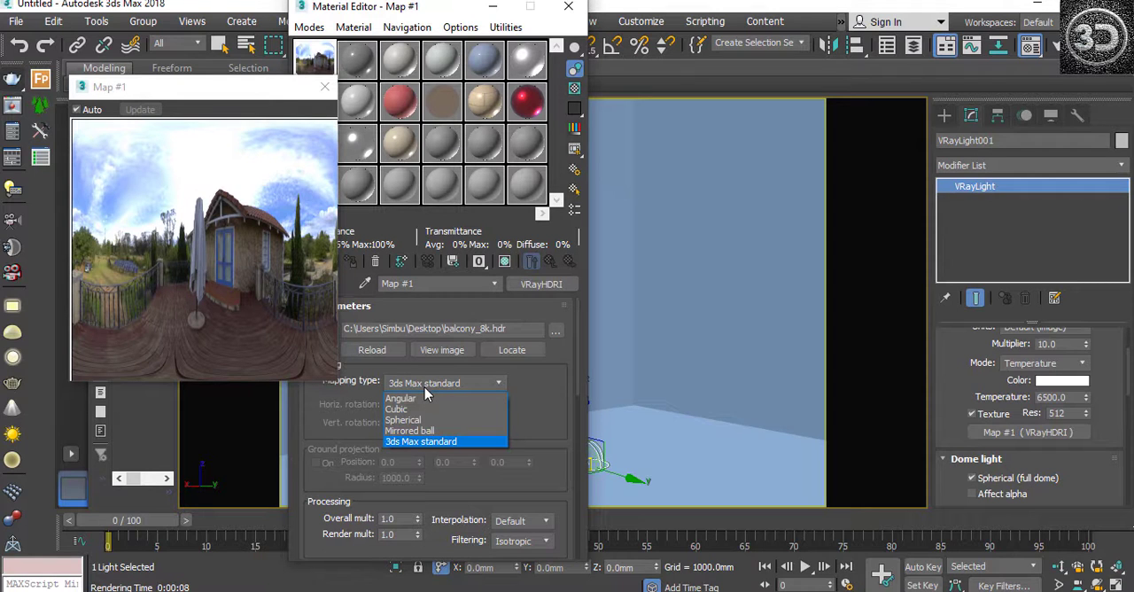
click(406, 420)
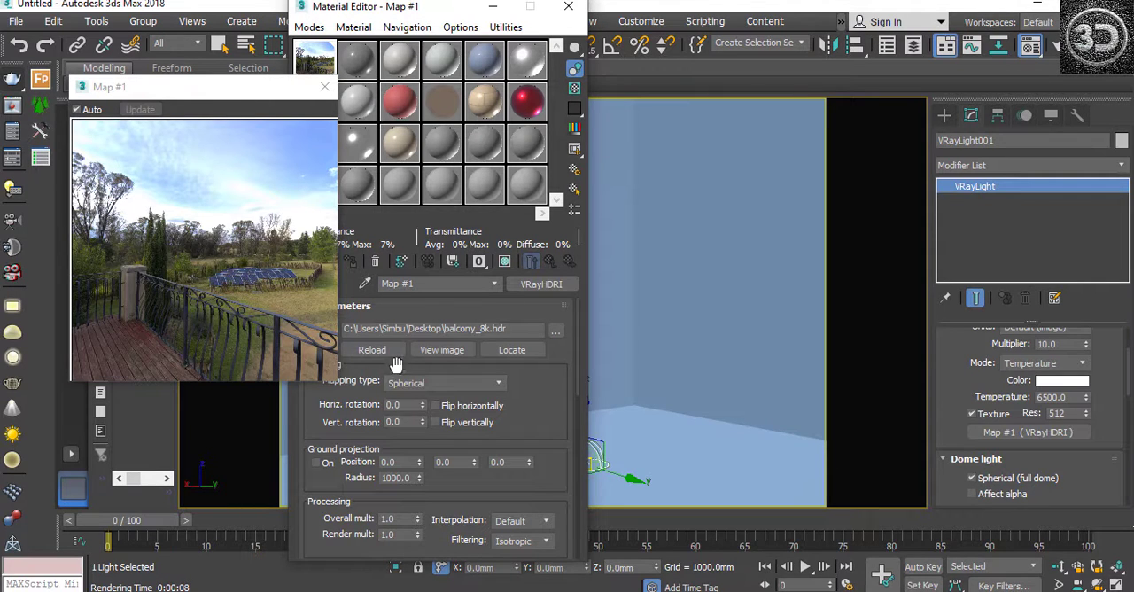
Step: Compare the Angular mapping type with Spherical once more, leaving the HDRI map on Spherical
click(415, 383)
click(416, 397)
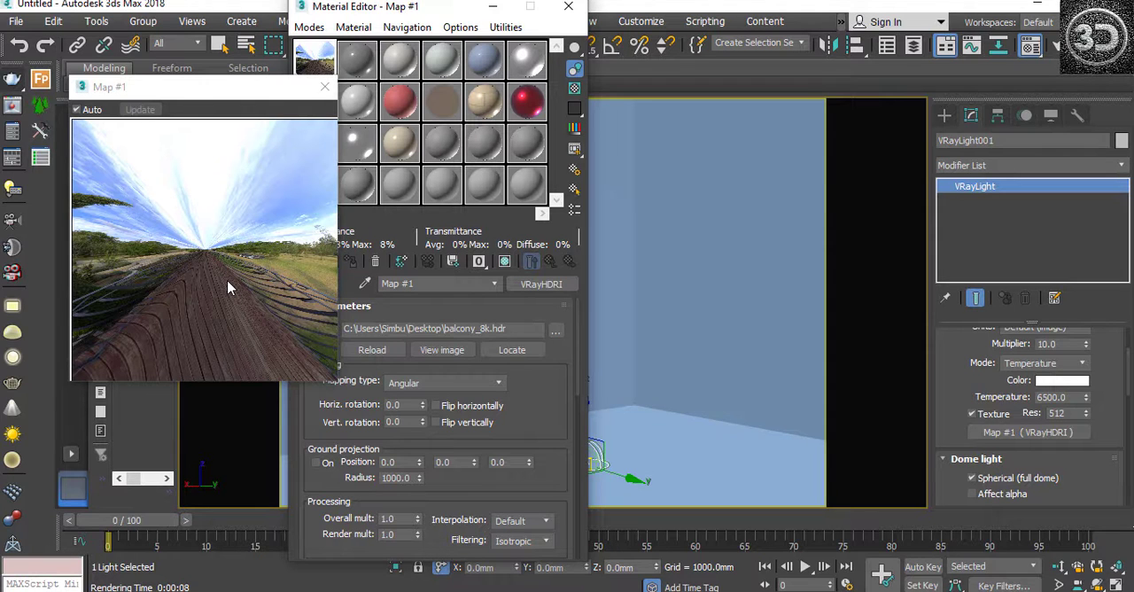
click(437, 385)
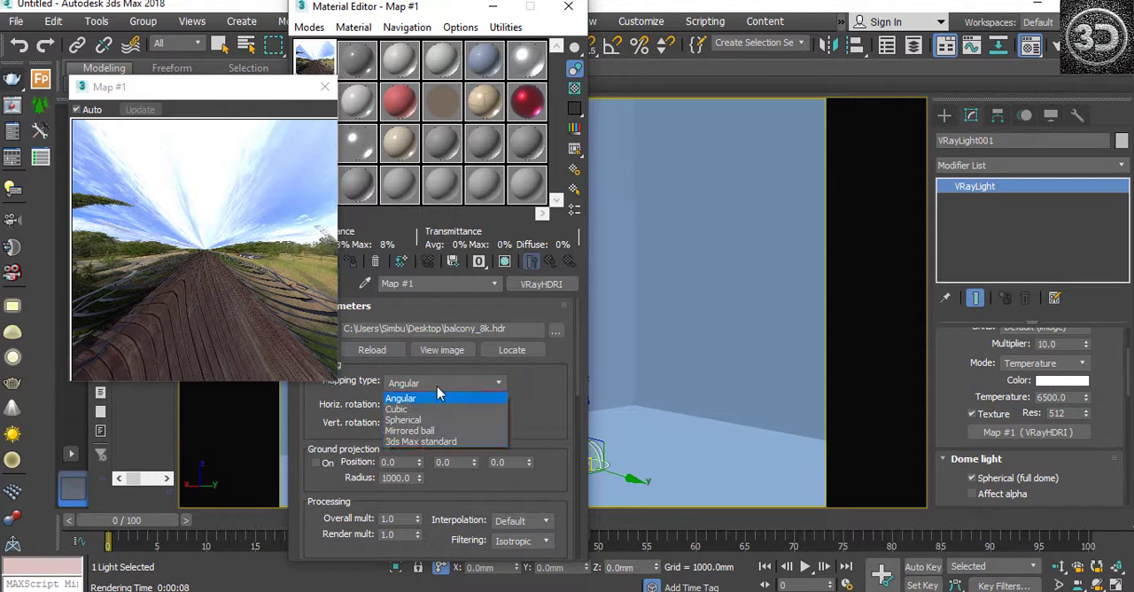
click(424, 419)
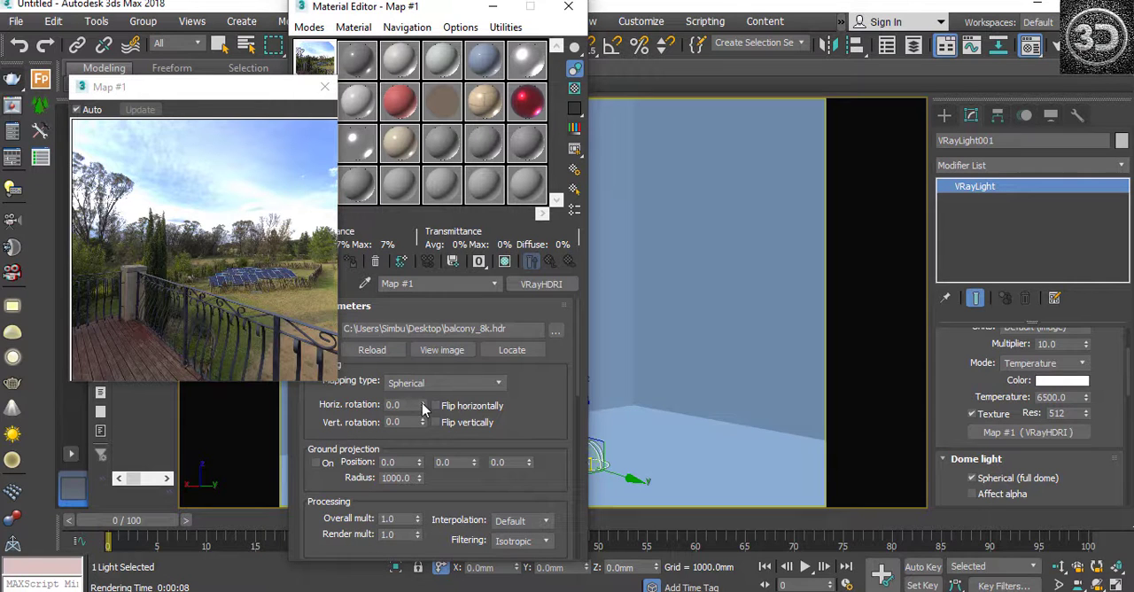
Step: Try out the HDRI map's horizontal and vertical rotation, and return both to 0.0 with Spherical mapping
drag(422, 403, 410, 523)
drag(424, 421, 417, 494)
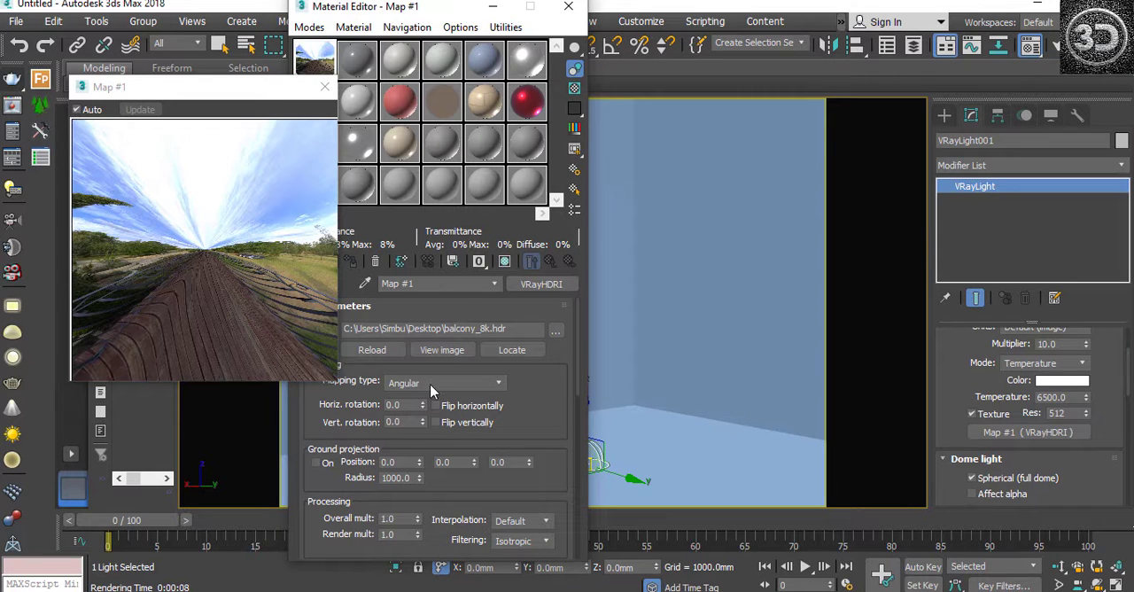
click(430, 384)
click(418, 420)
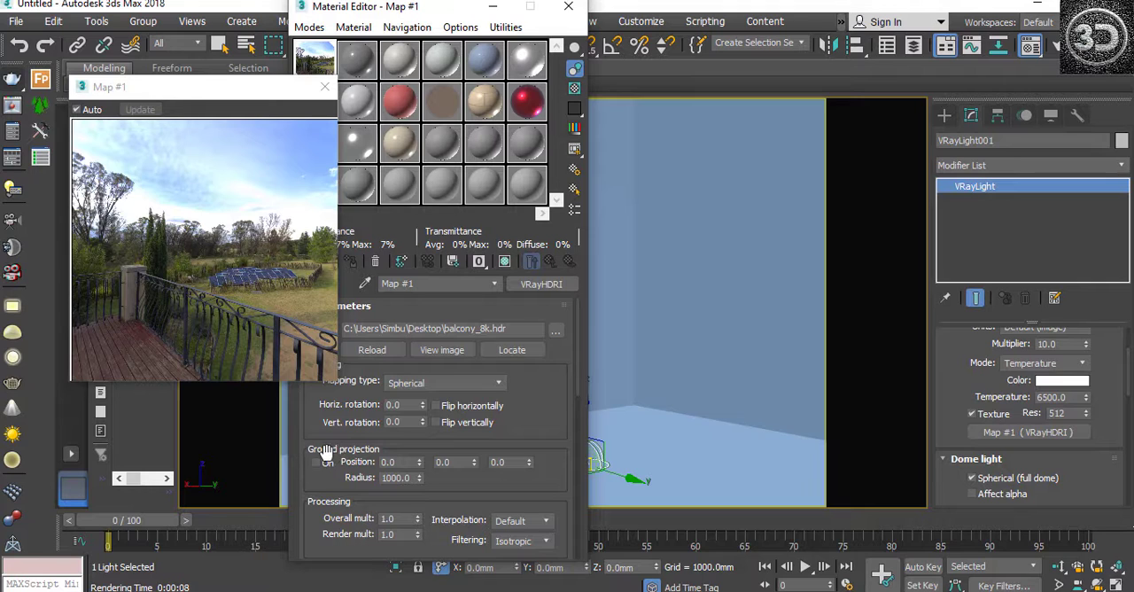
Step: Raise the HDRI map's overall multiplier gradually through 2.0 and 18.0 up to 36.4 to test its brightness
drag(579, 381, 577, 403)
scroll(577, 408, down, 1)
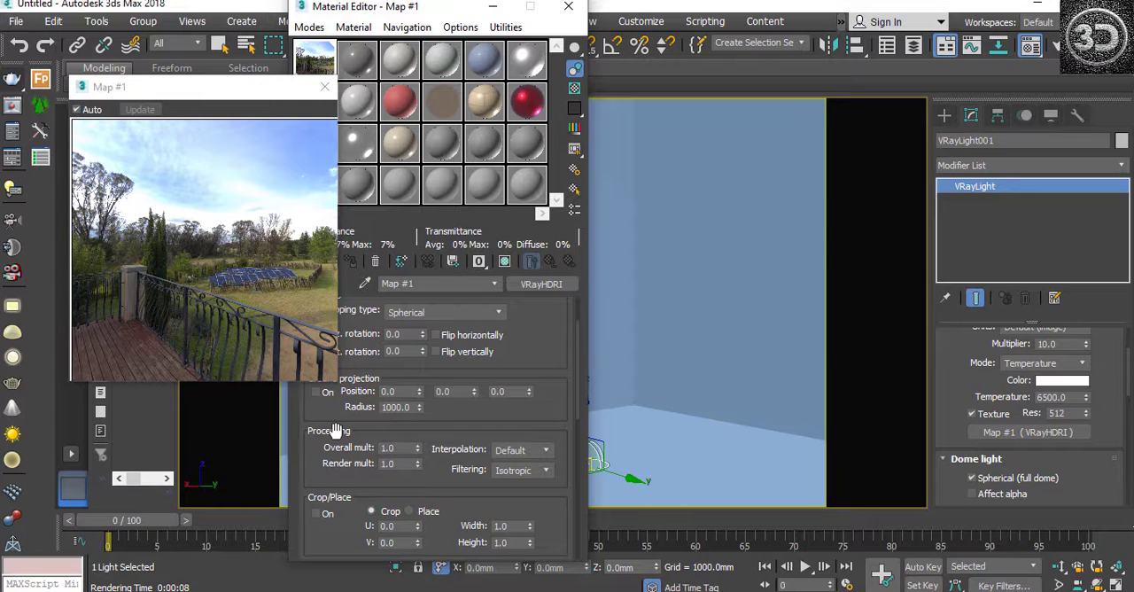
click(415, 447)
click(416, 446)
click(416, 446)
click(417, 445)
click(417, 446)
click(418, 446)
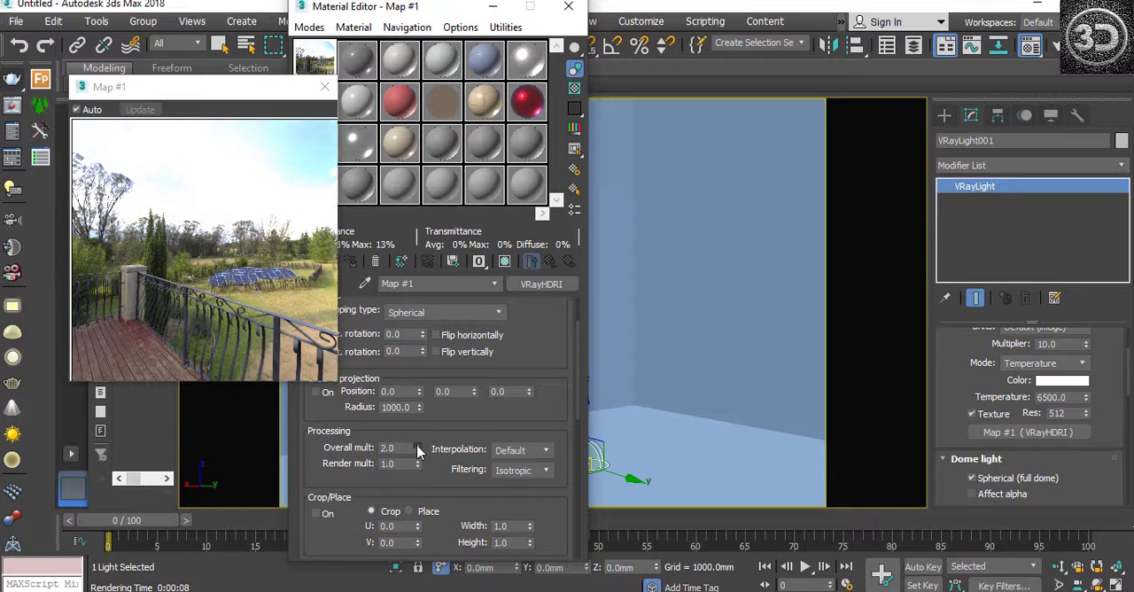
drag(417, 445, 415, 310)
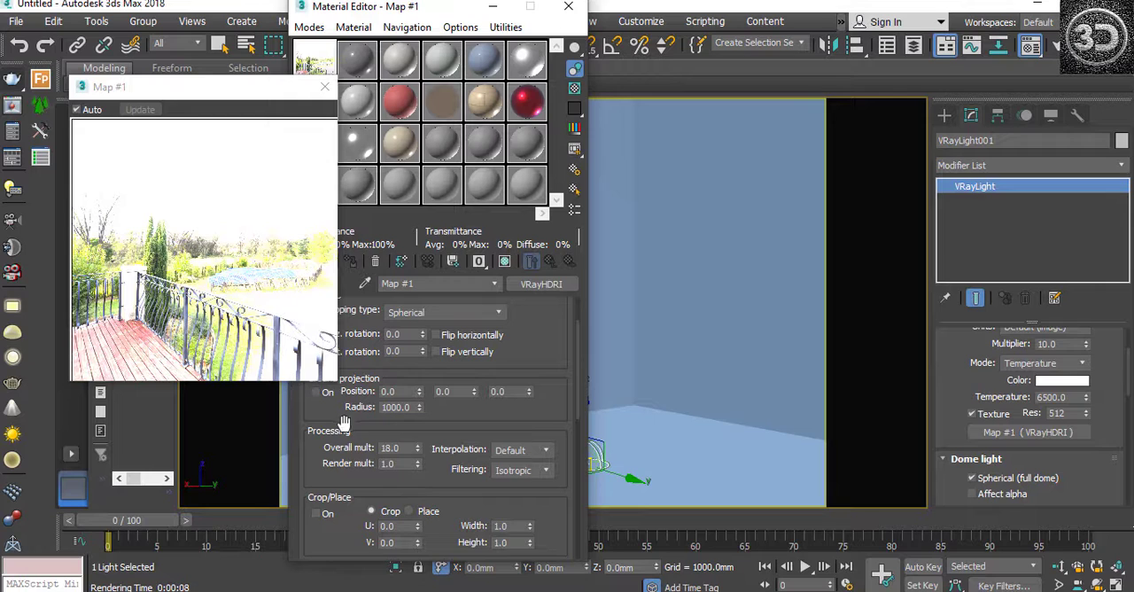
drag(419, 451, 413, 347)
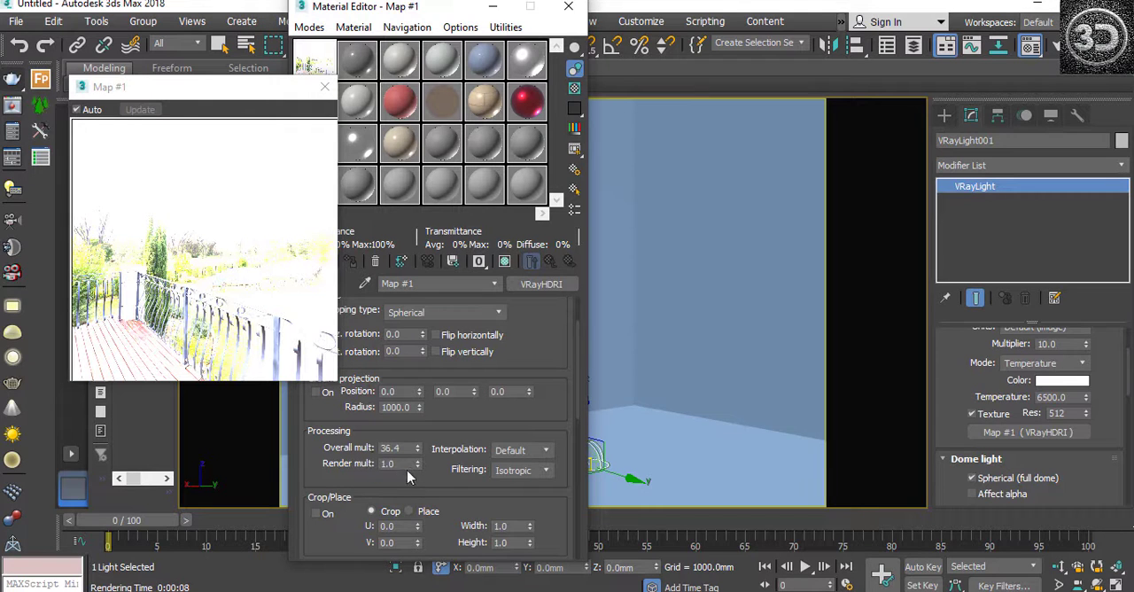
Step: Reset the HDRI map's overall multiplier to 1
double_click(409, 446)
text(1)
key(Tab)
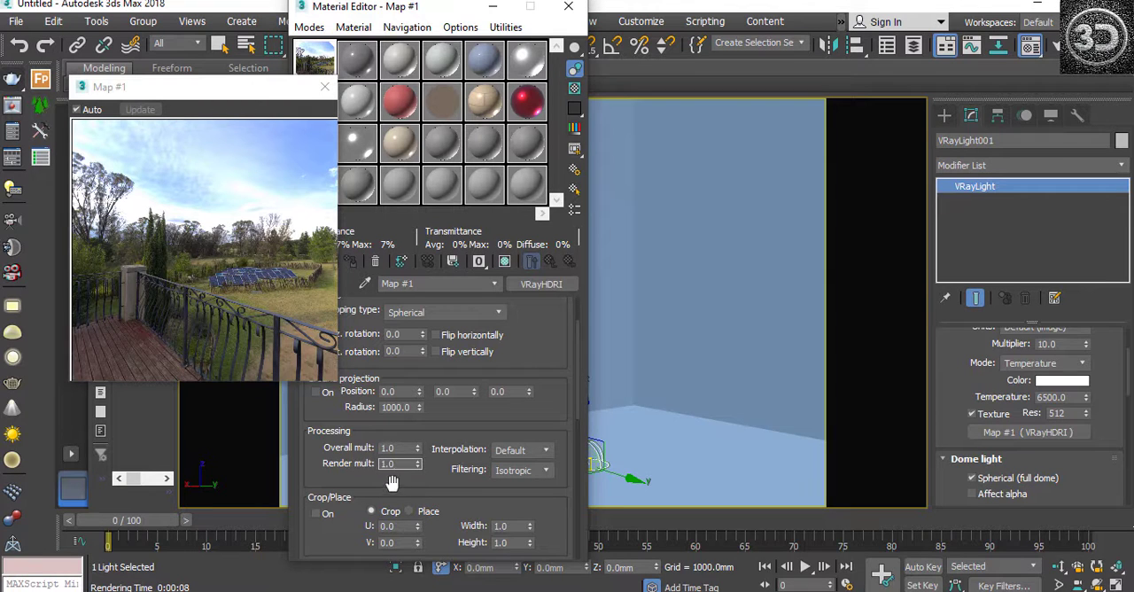
Step: Try out the HDRI map's render multiplier, leaving it at 1.0, and close the magnified preview
drag(418, 472, 468, 135)
drag(418, 469, 409, 419)
click(324, 87)
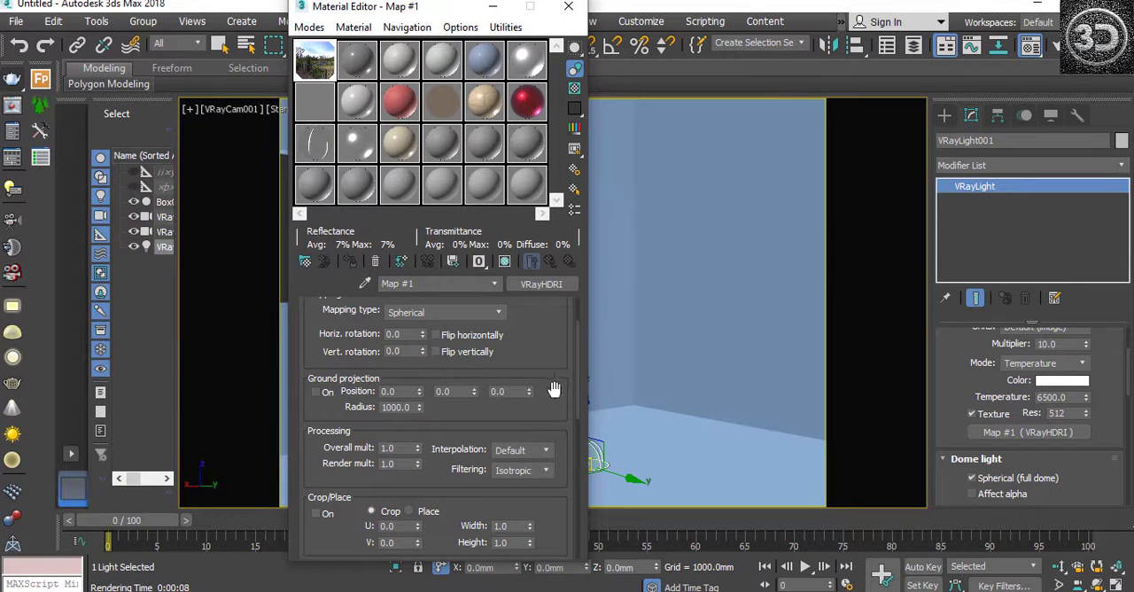
Step: Examine the VRayHDRI parameters from Mapping down to Coordinates, including the available coordinate mapping options, keeping Explicit Map Channel
drag(576, 386, 579, 354)
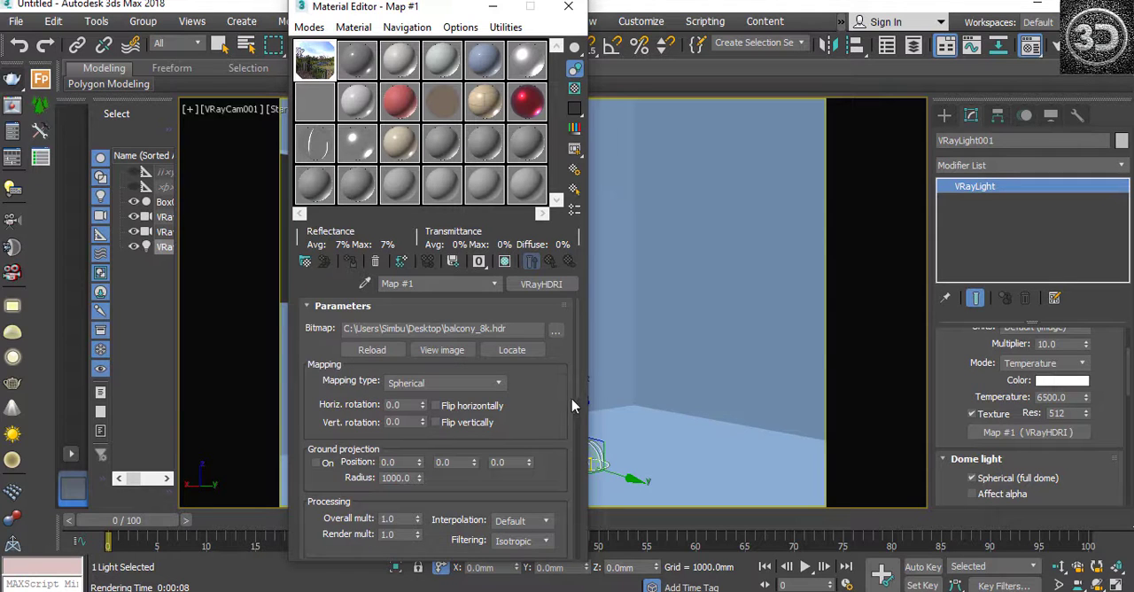
drag(579, 390, 577, 446)
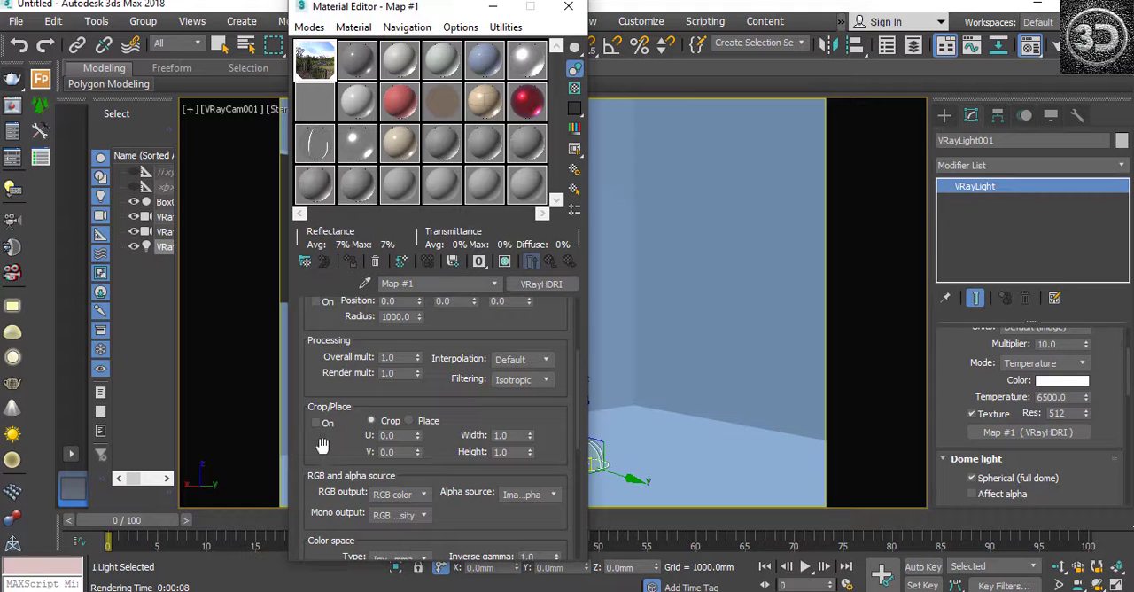
drag(577, 410, 620, 510)
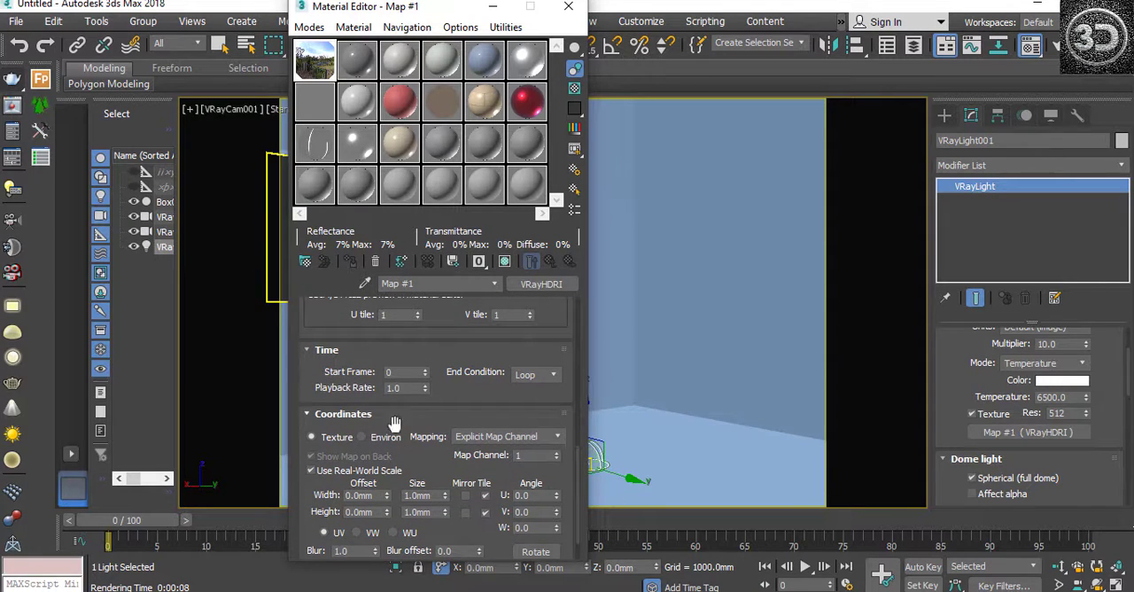
click(501, 438)
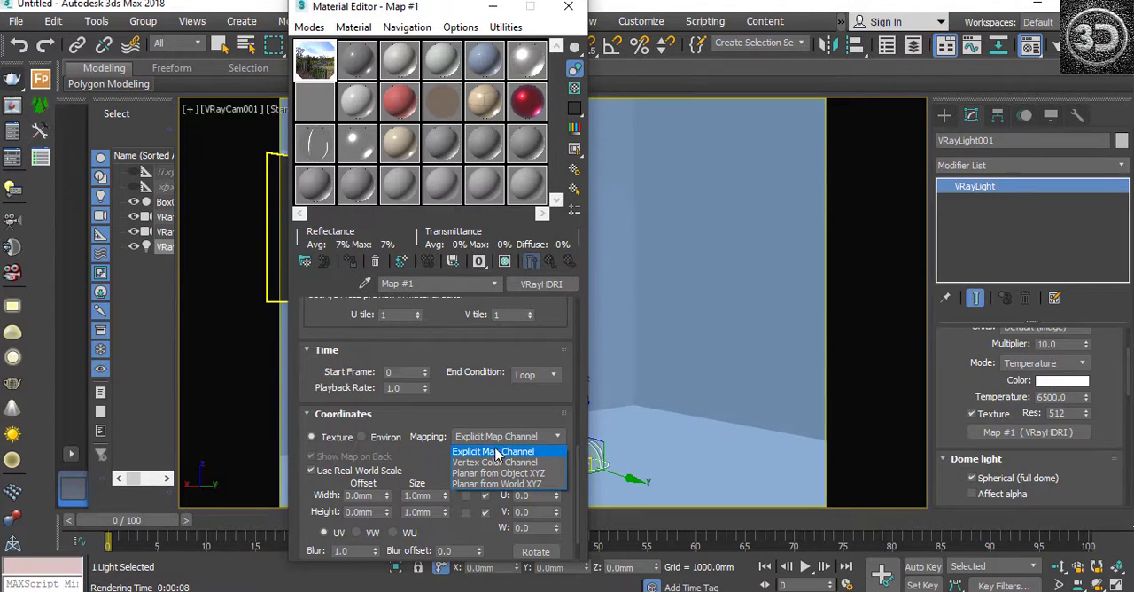
click(496, 452)
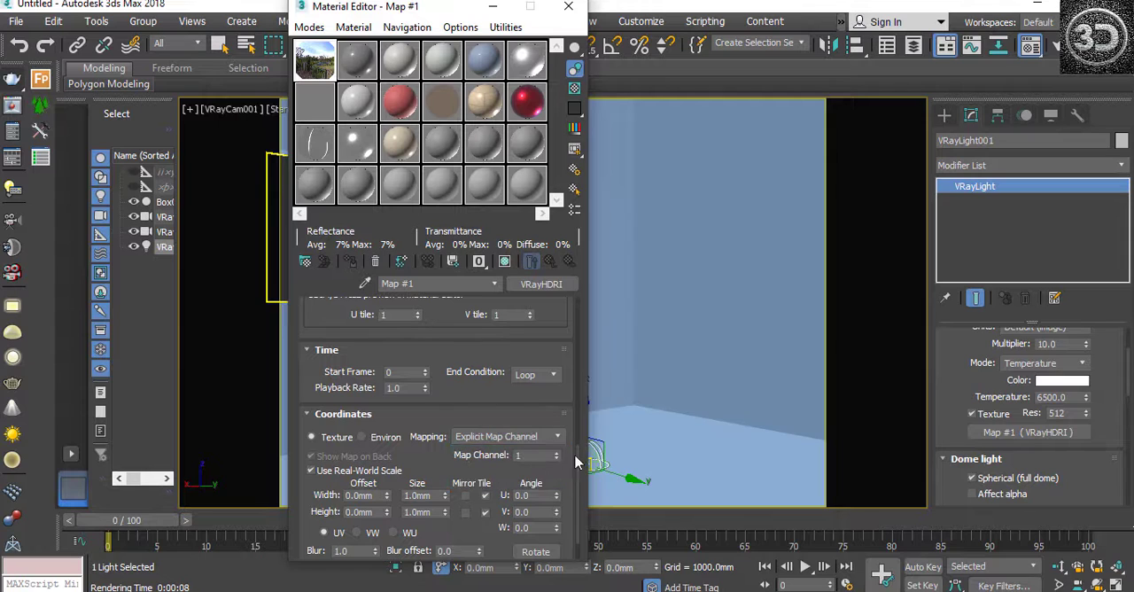
scroll(580, 471, down, 1)
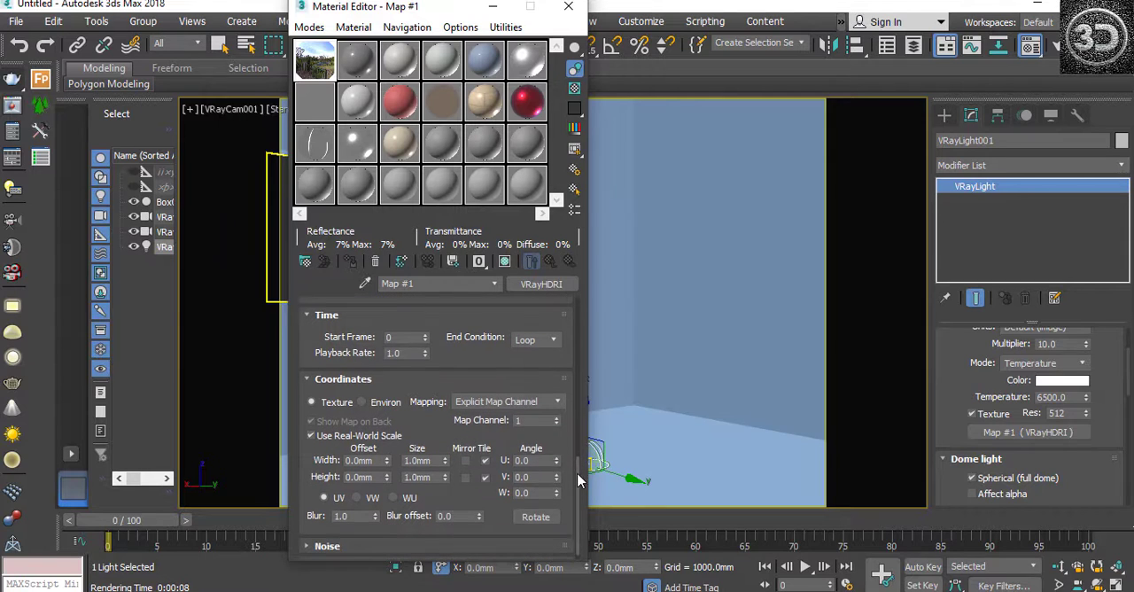
click(509, 402)
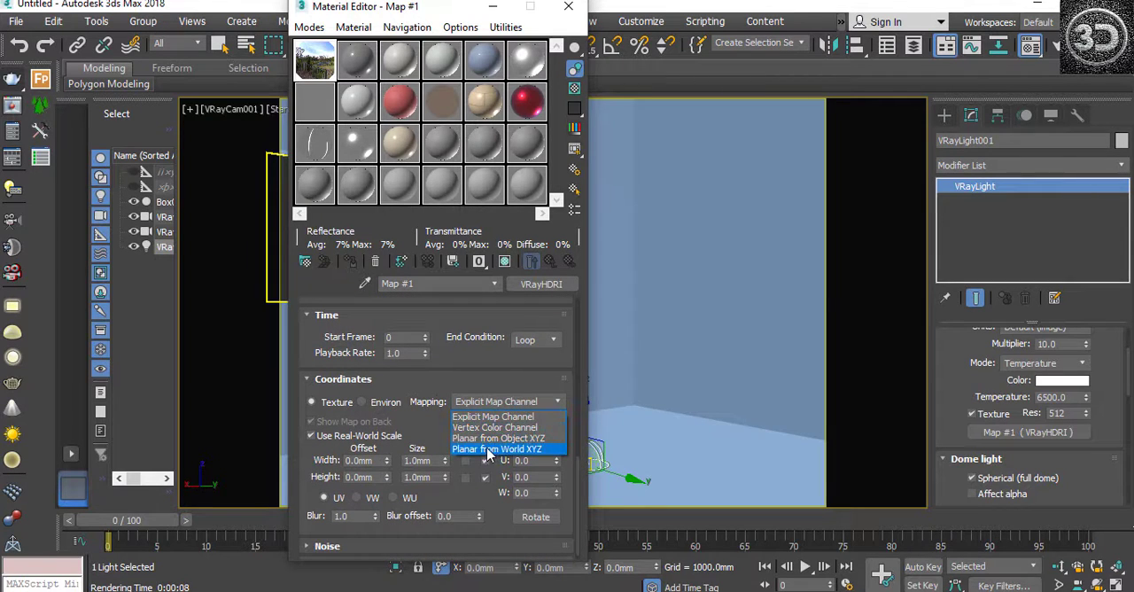
click(577, 485)
scroll(578, 485, down, 1)
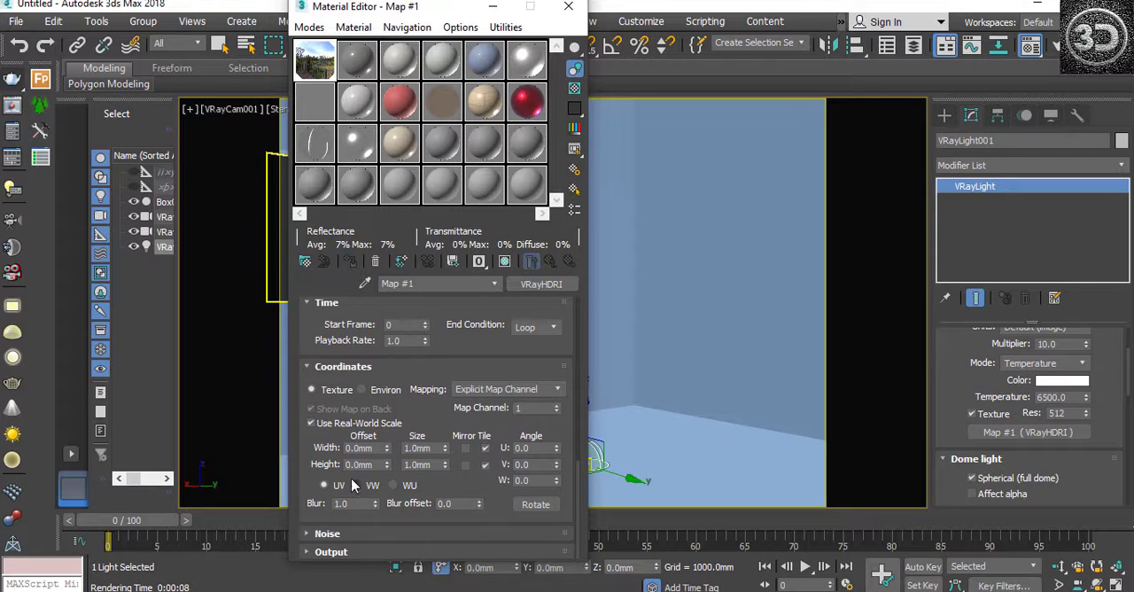
Step: Review the map's processing, crop and coordinate settings again, and expand the Noise and Output settings to examine them
click(377, 449)
click(578, 492)
scroll(579, 479, up, 5)
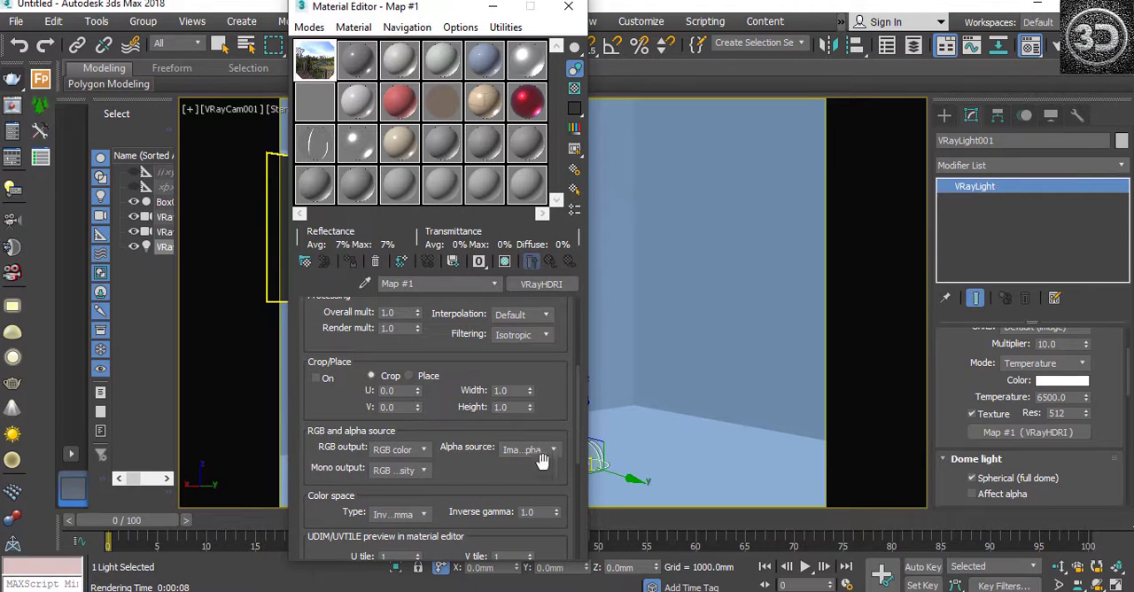
scroll(574, 454, up, 3)
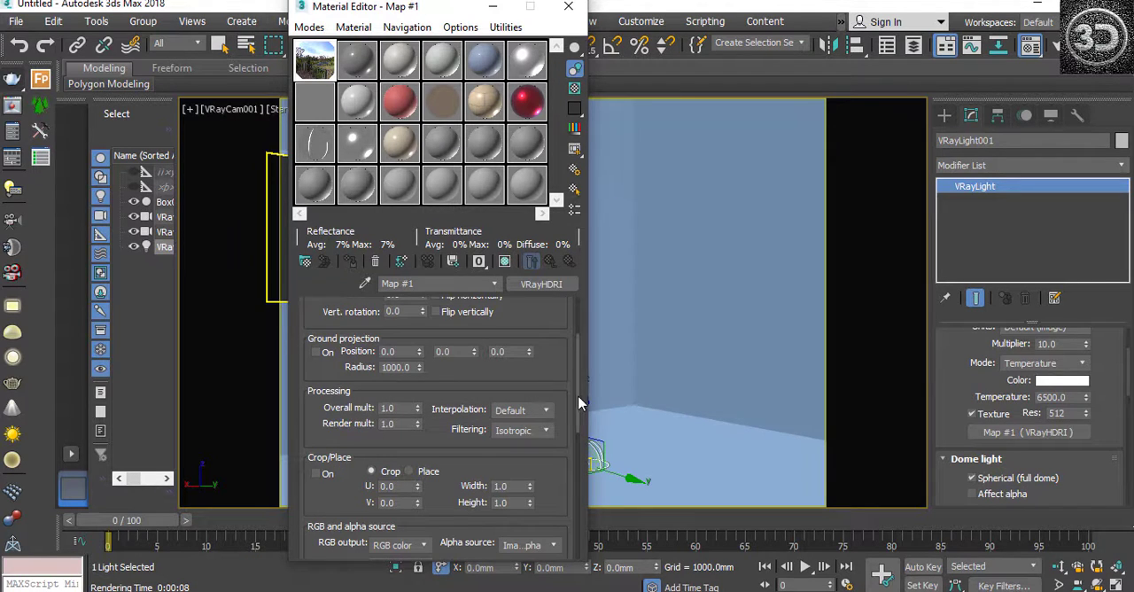
scroll(581, 379, up, 2)
drag(581, 372, 585, 530)
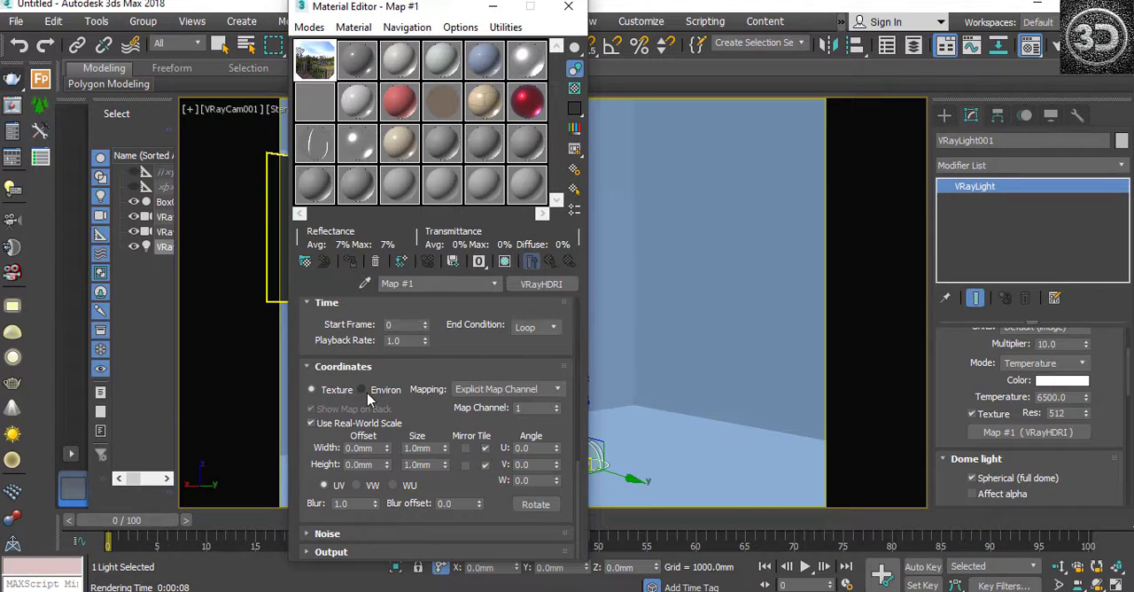
click(310, 533)
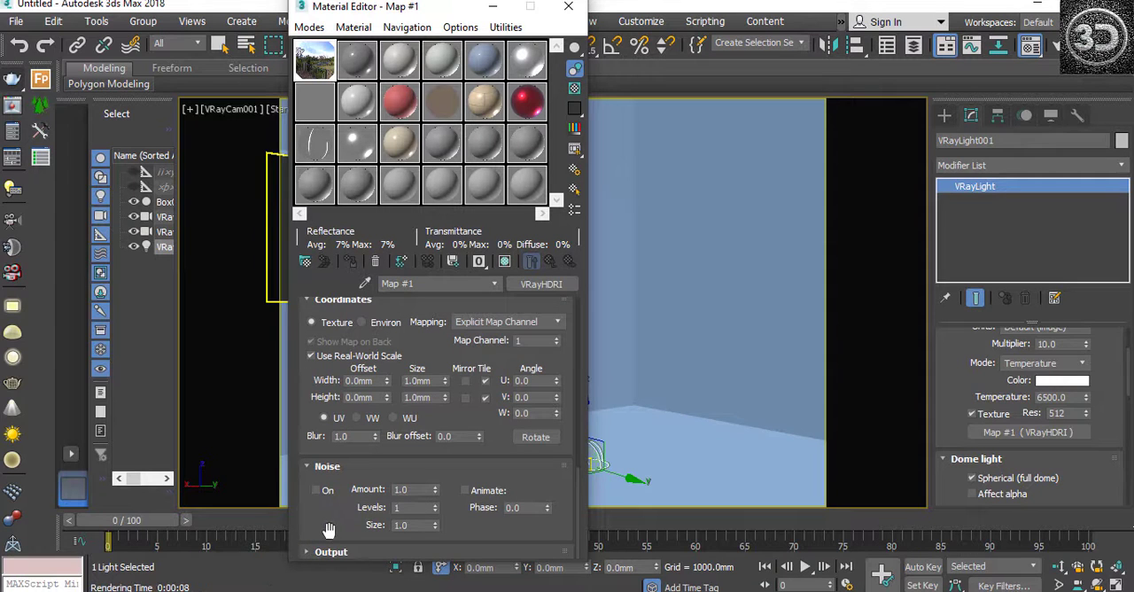
click(337, 551)
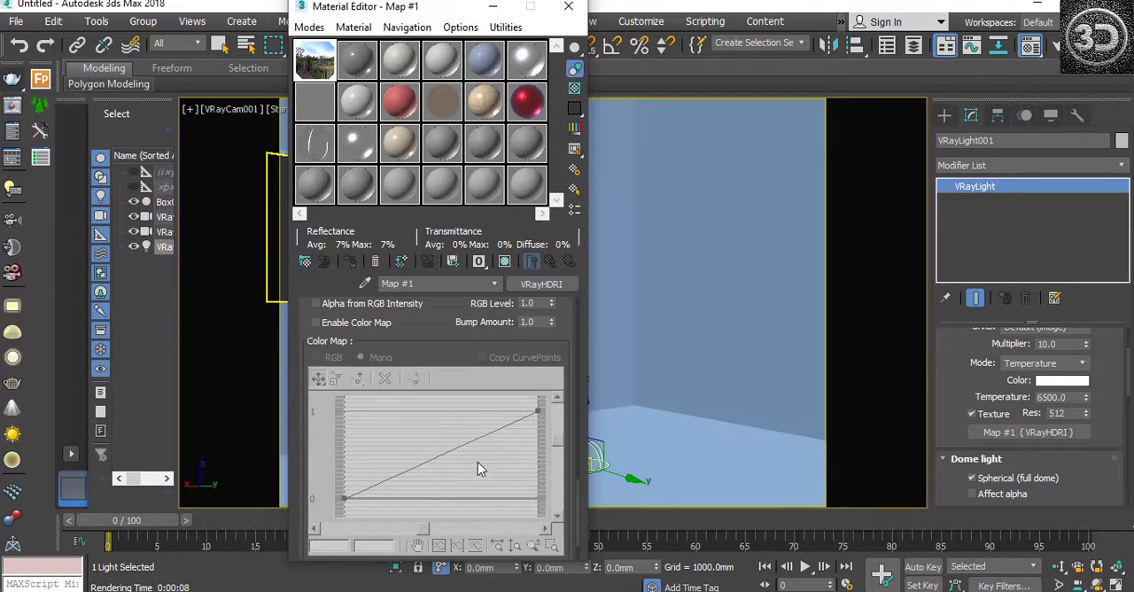
Step: Open a magnified preview of the HDRI map beside the Material Editor and enable the color map in the Output settings
double_click(317, 60)
drag(183, 88, 116, 182)
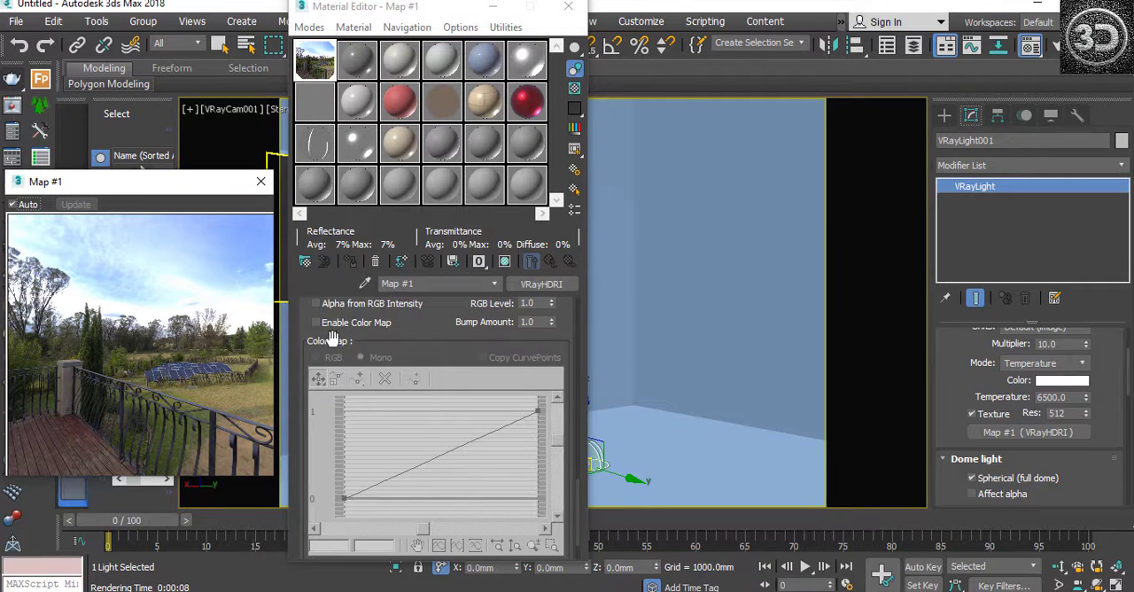
drag(576, 502, 581, 481)
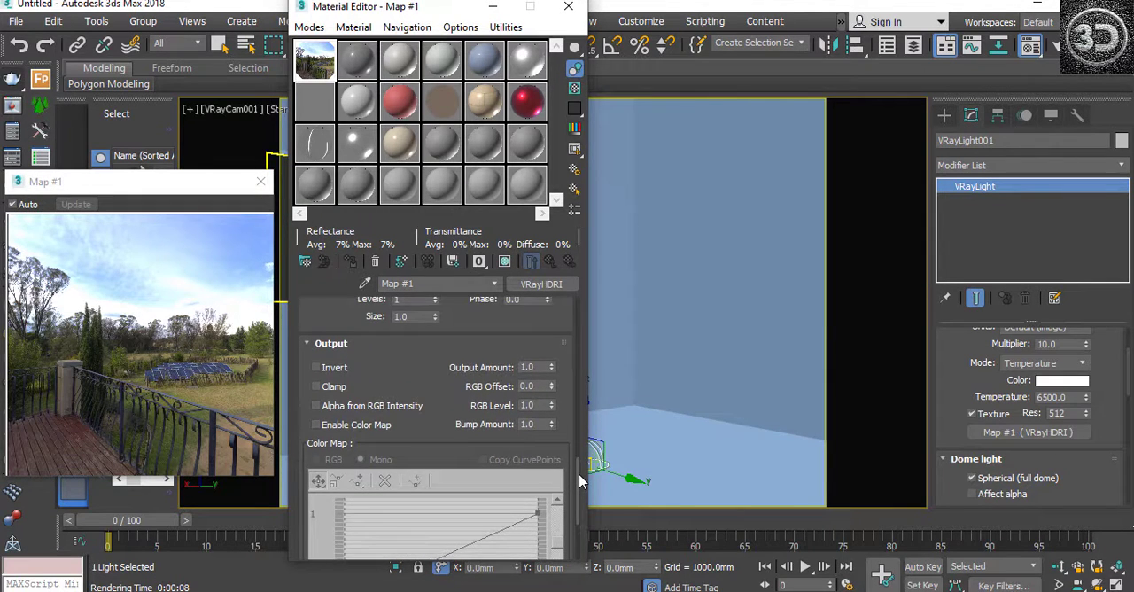
click(316, 425)
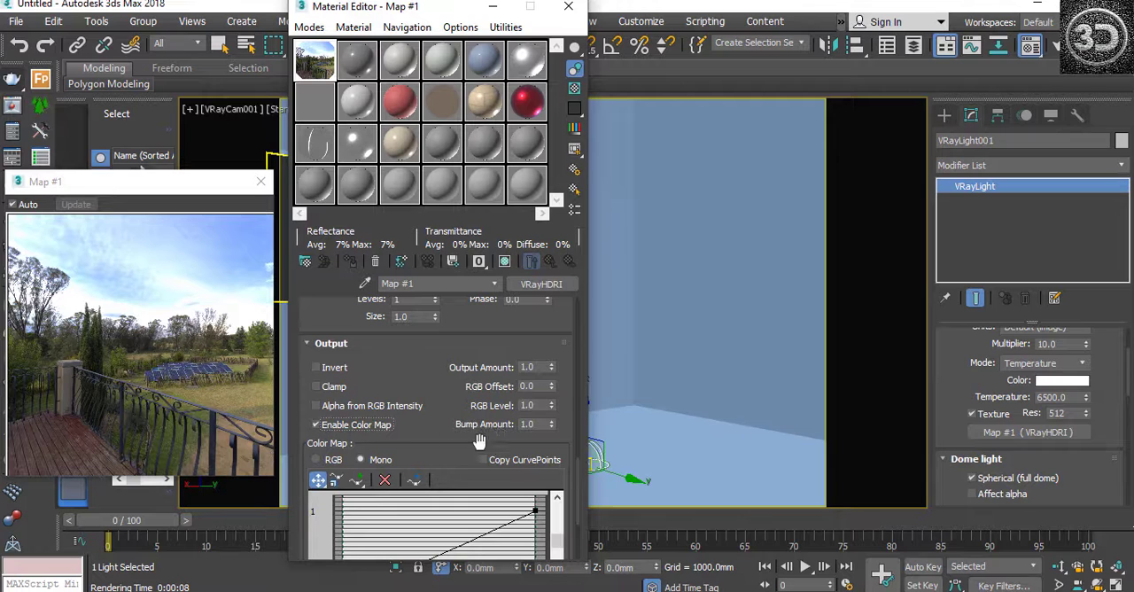
drag(580, 496, 581, 513)
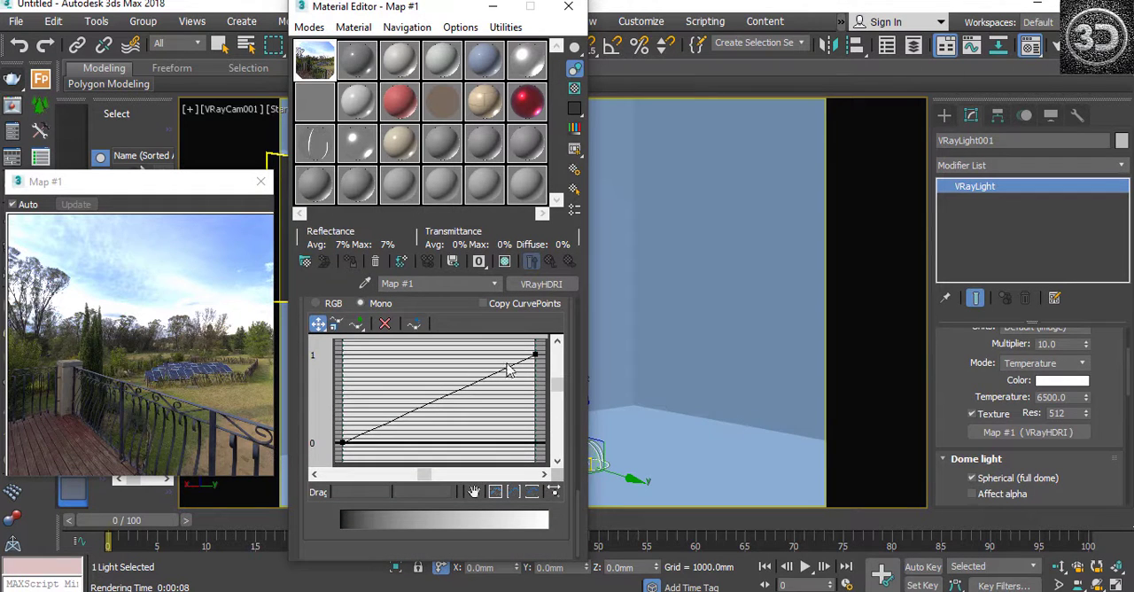
Step: Try out the color map curve, moving its end point to 0.399 and up to 1.15, and raising its start point to 0.056
drag(534, 355, 534, 406)
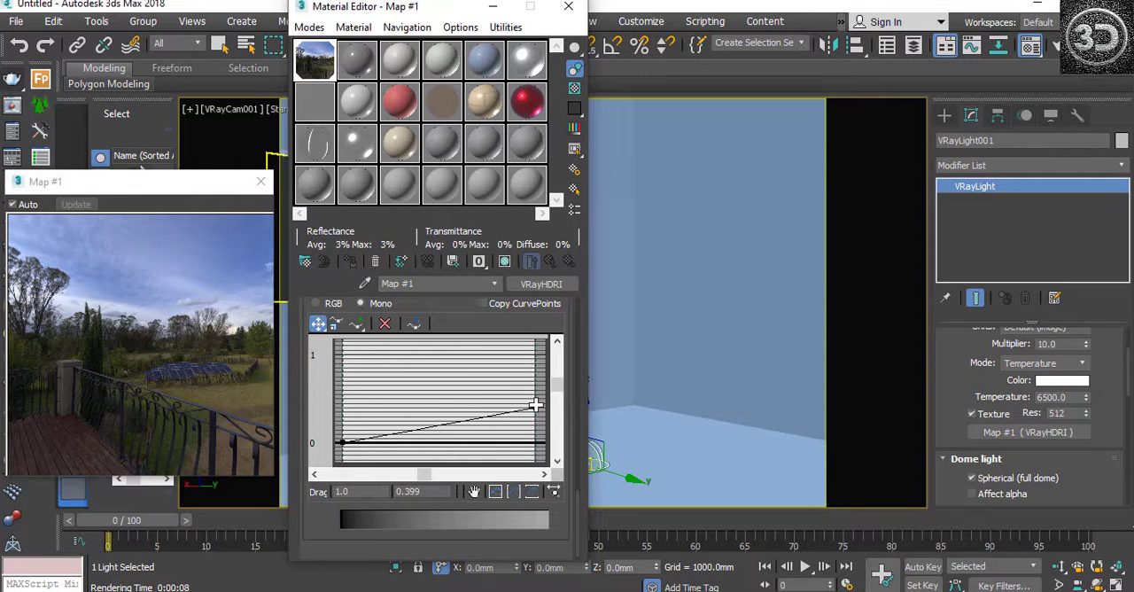
drag(536, 408, 529, 340)
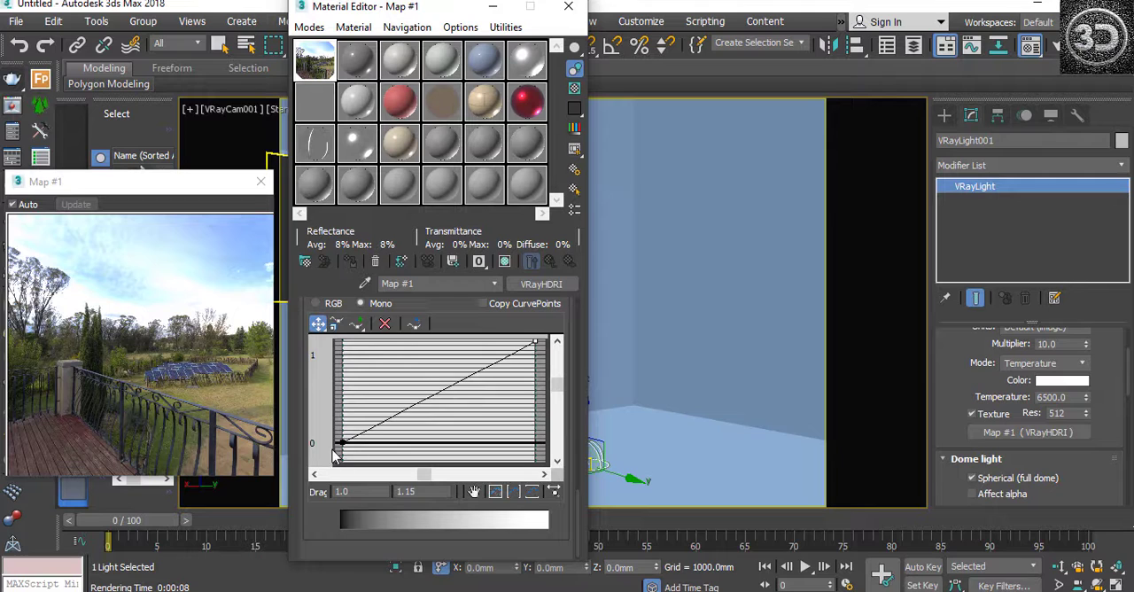
mouse_move(342, 441)
mouse_down()
mouse_move(344, 370)
mouse_move(341, 436)
mouse_up()
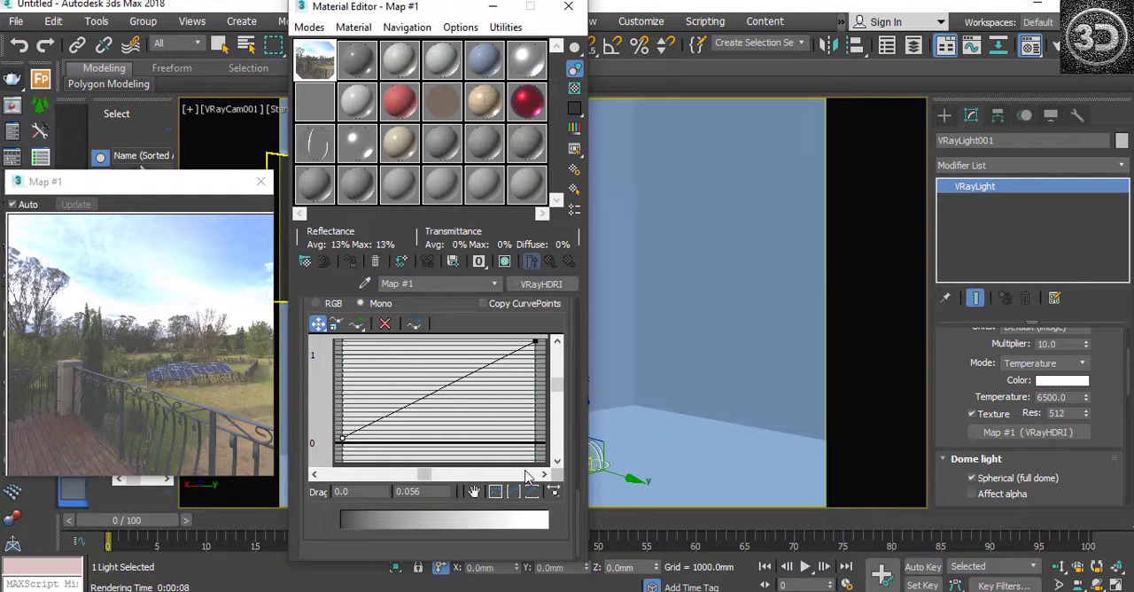
Step: Toggle the HDRI map's color map to compare its effect in the preview, leaving it disabled, and return to the main parameters
drag(579, 504, 577, 466)
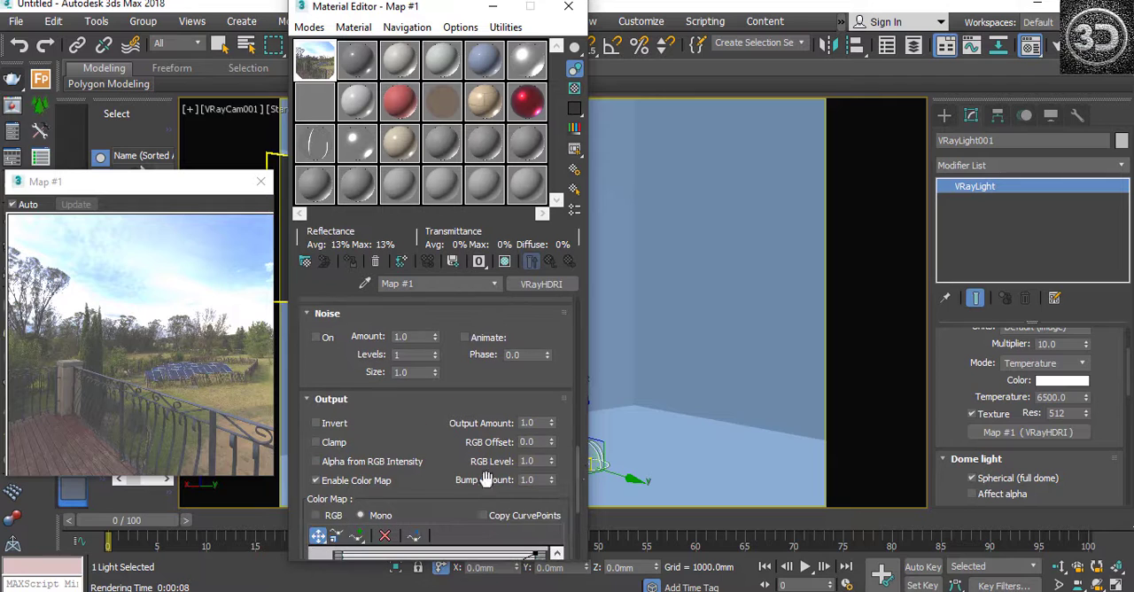
click(316, 481)
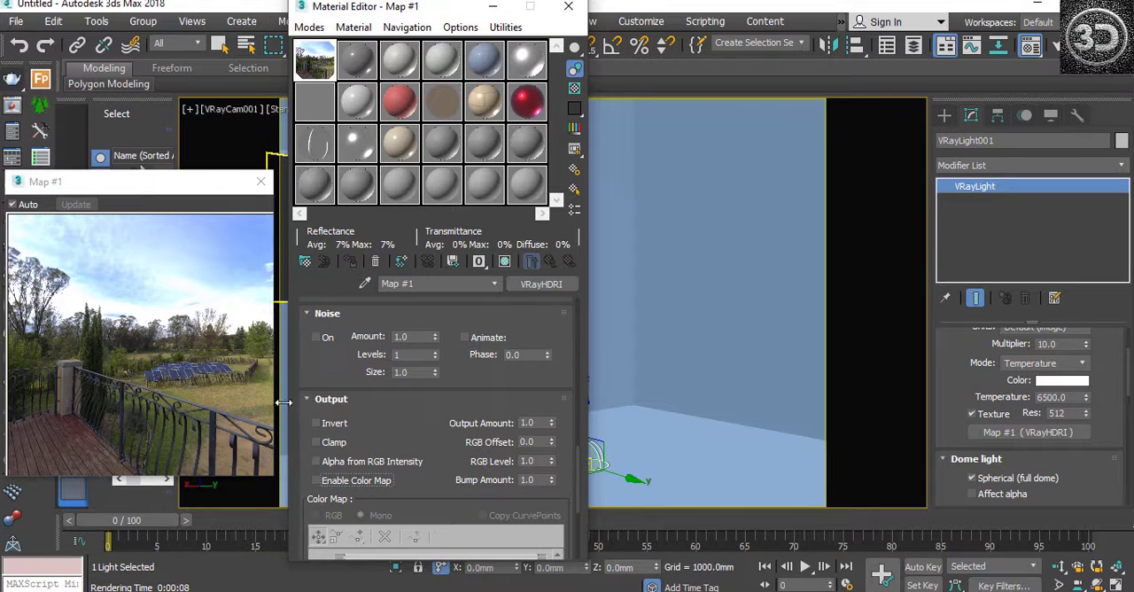
click(315, 480)
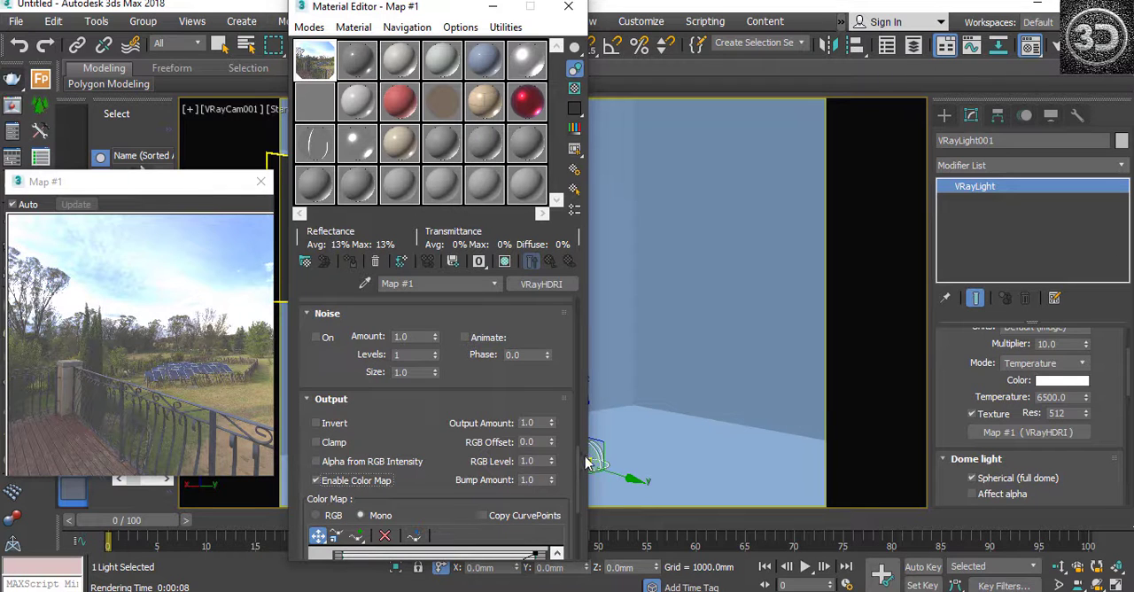
drag(577, 464, 567, 315)
click(316, 368)
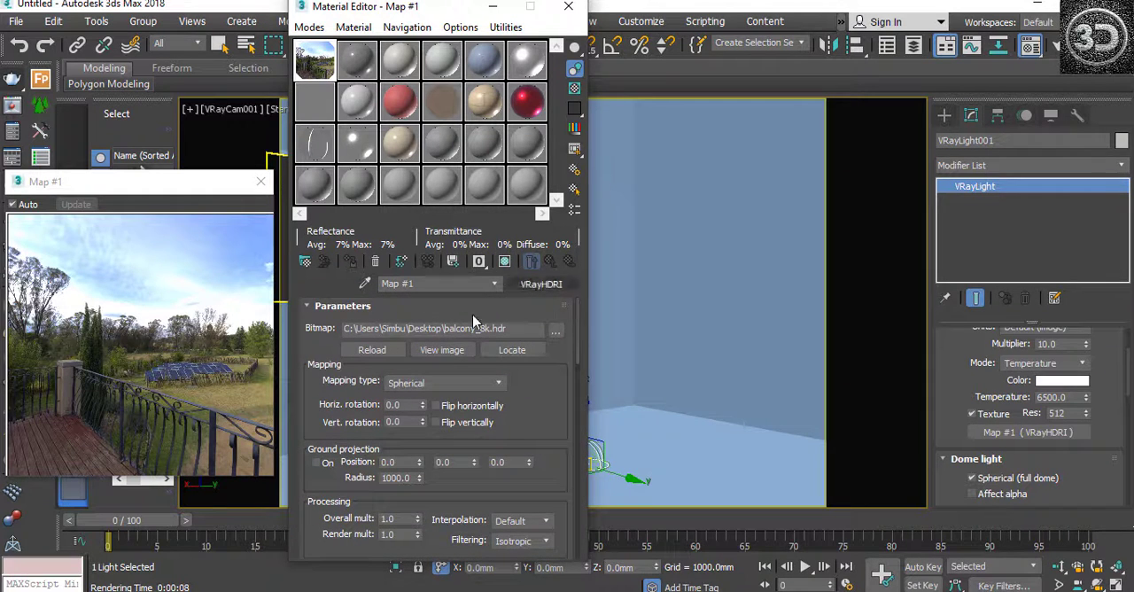